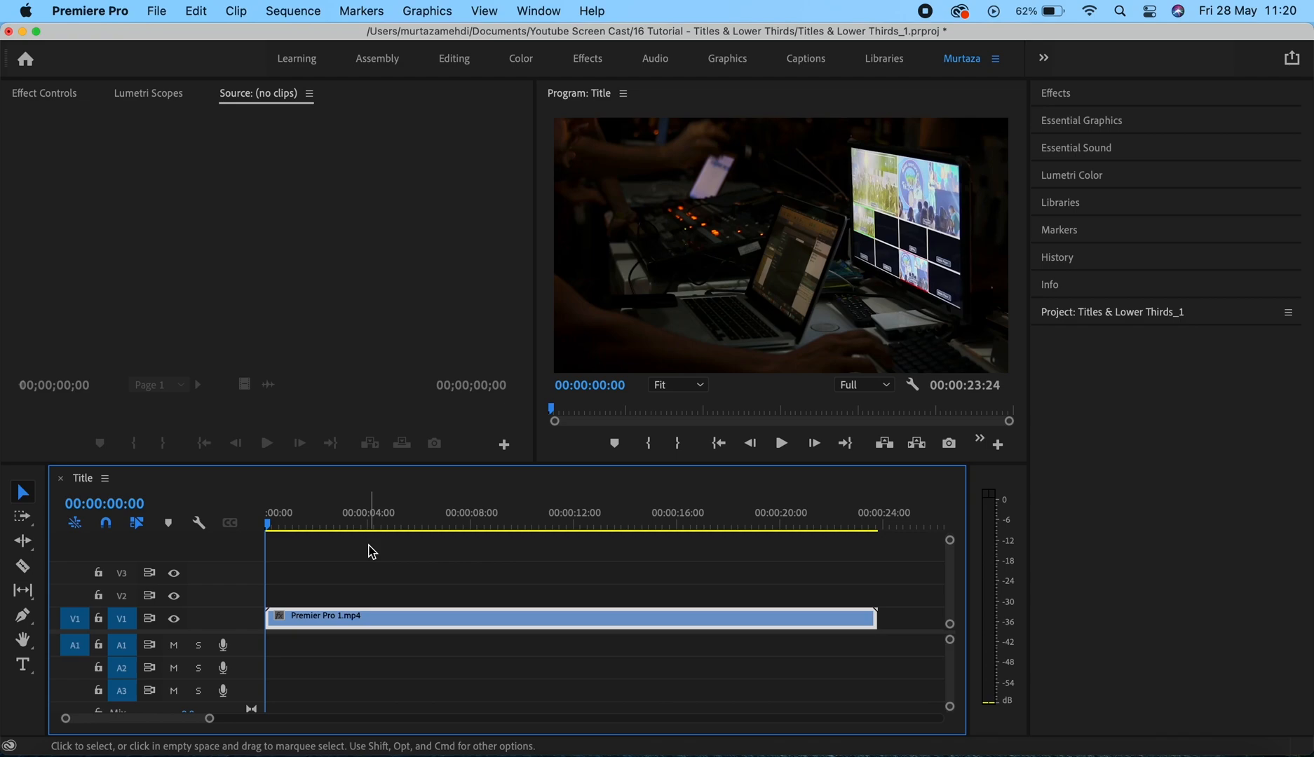
# Add a 'Premier Pro Course' text title at the sequence end, after Premier Pro 1.mp4
pyautogui.click(368, 552)
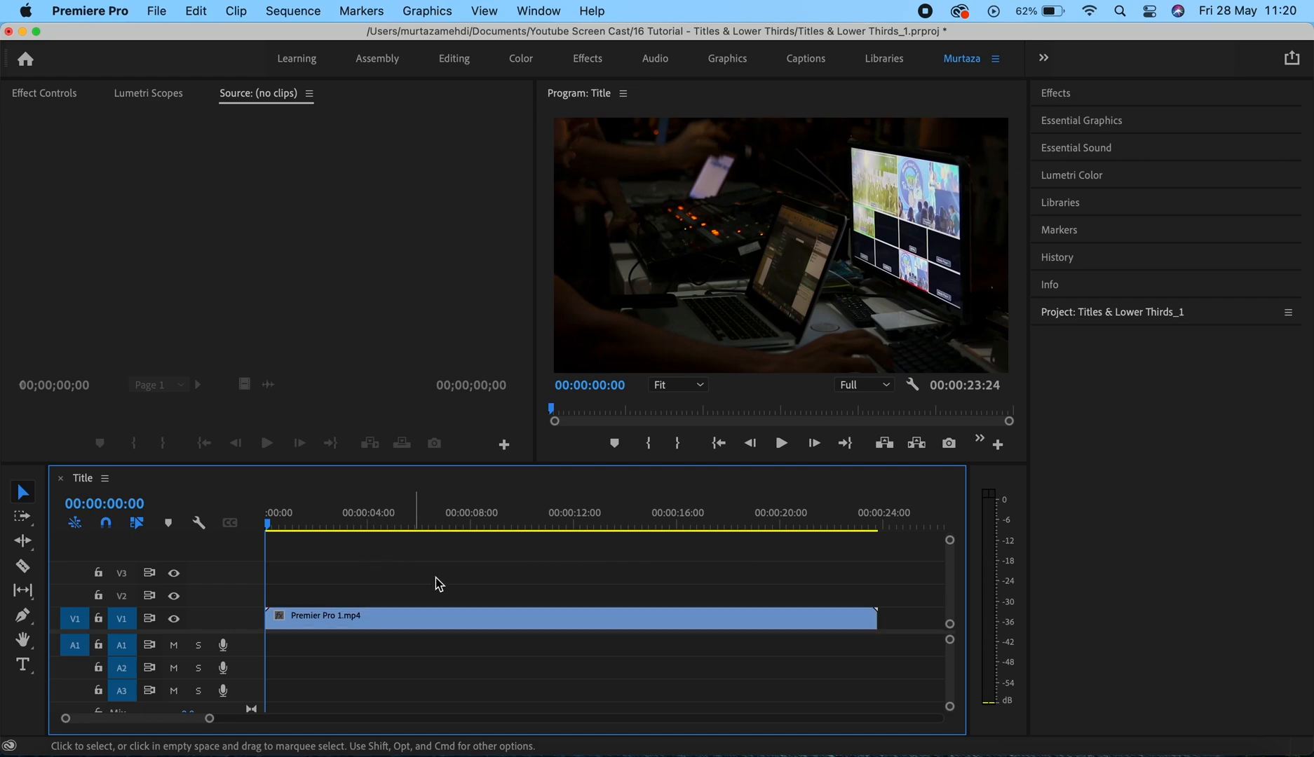
pyautogui.click(459, 620)
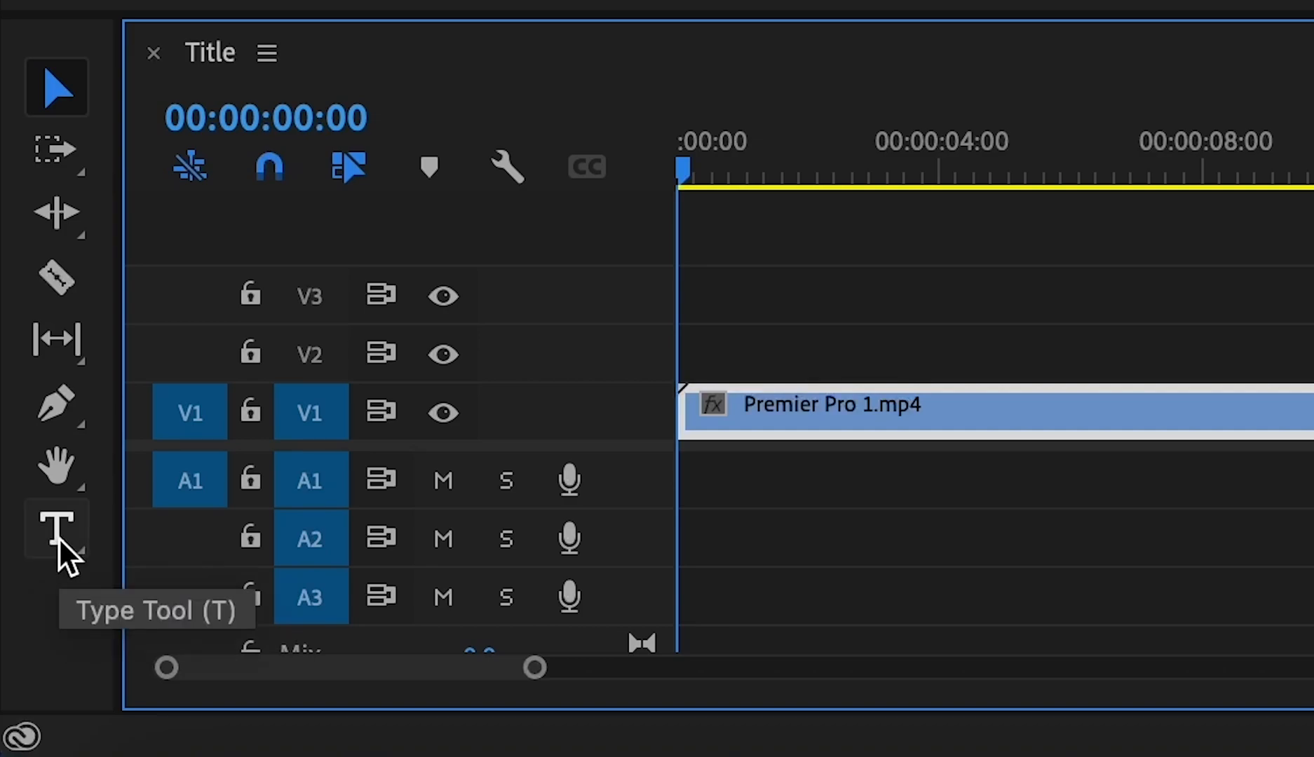
pyautogui.press('End')
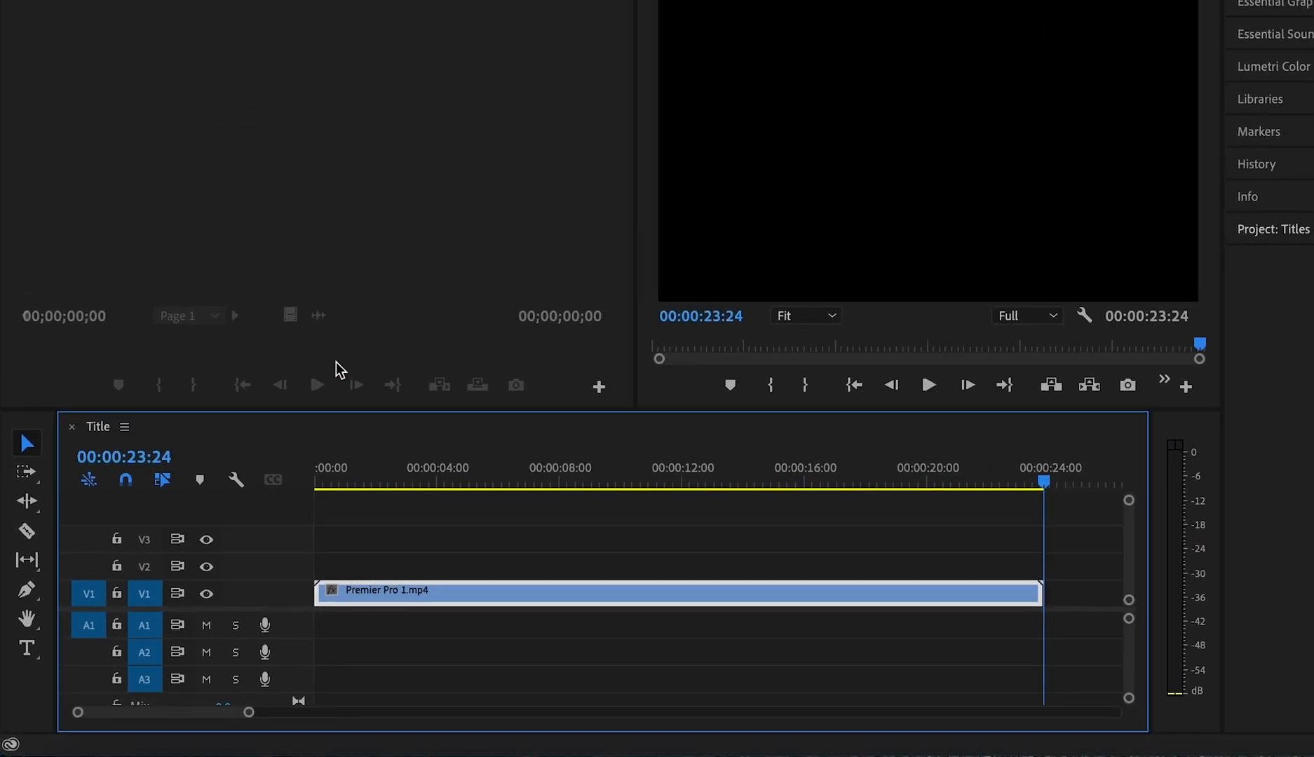
pyautogui.click(657, 171)
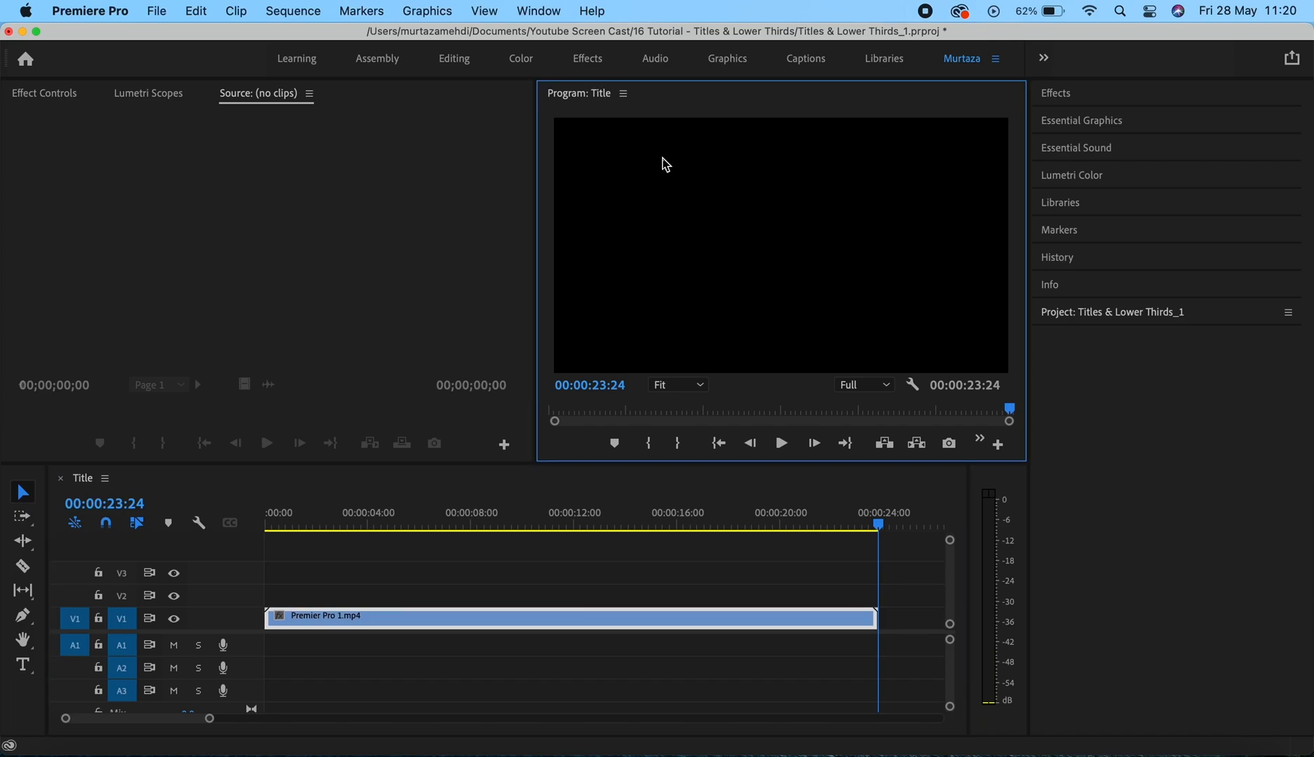
pyautogui.click(23, 665)
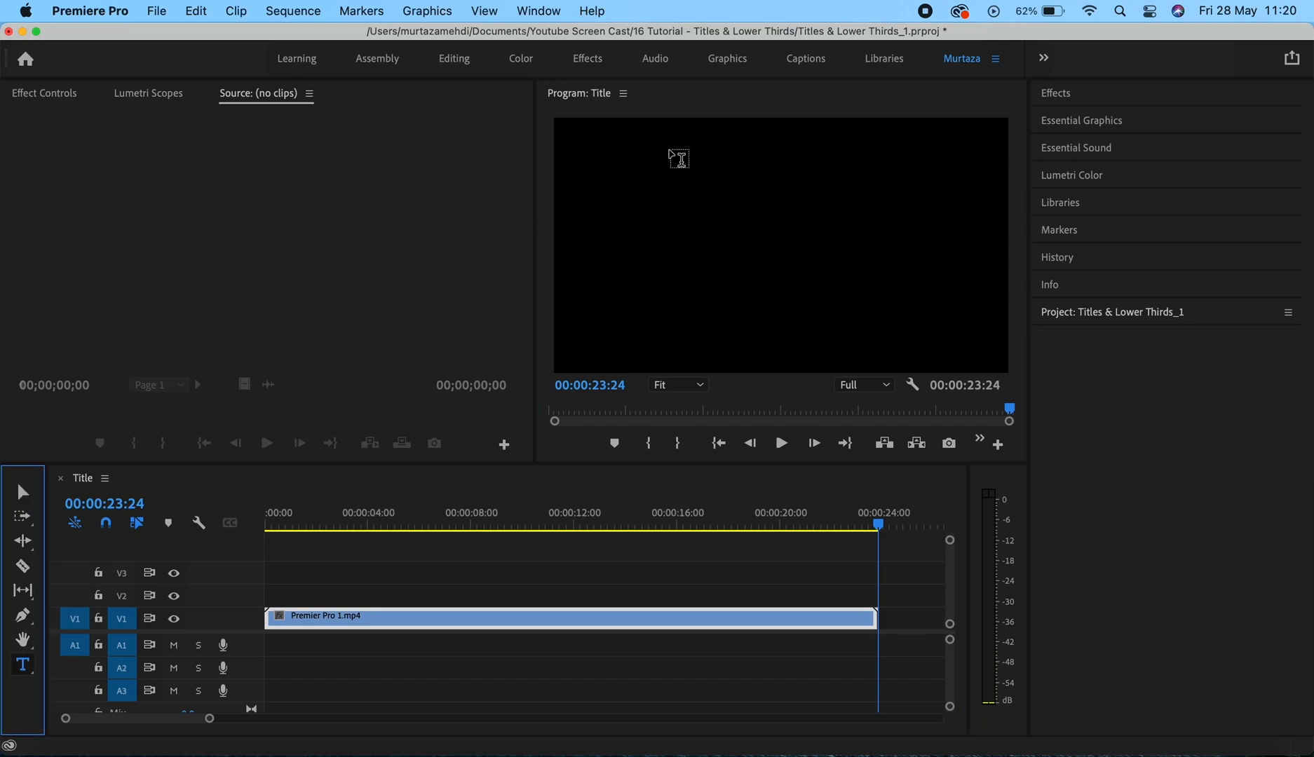
pyautogui.click(594, 159)
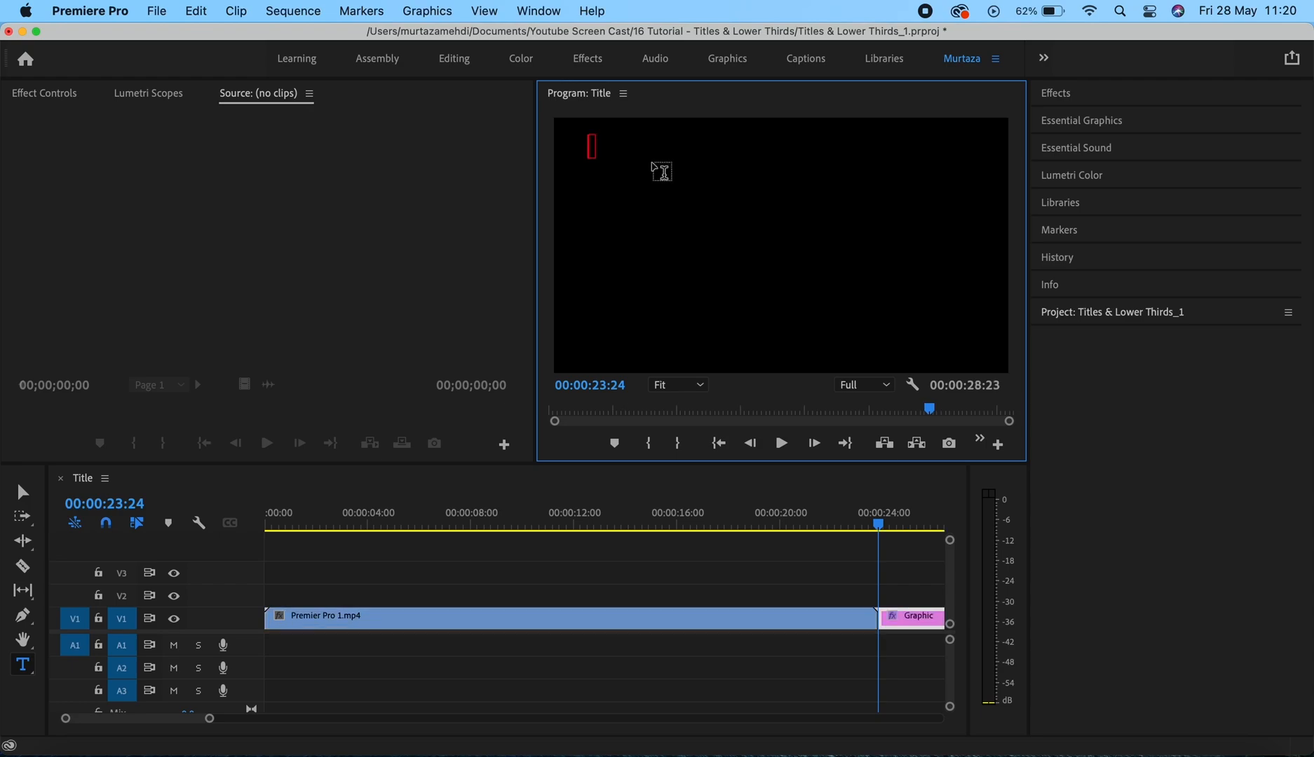
pyautogui.write('Premie')
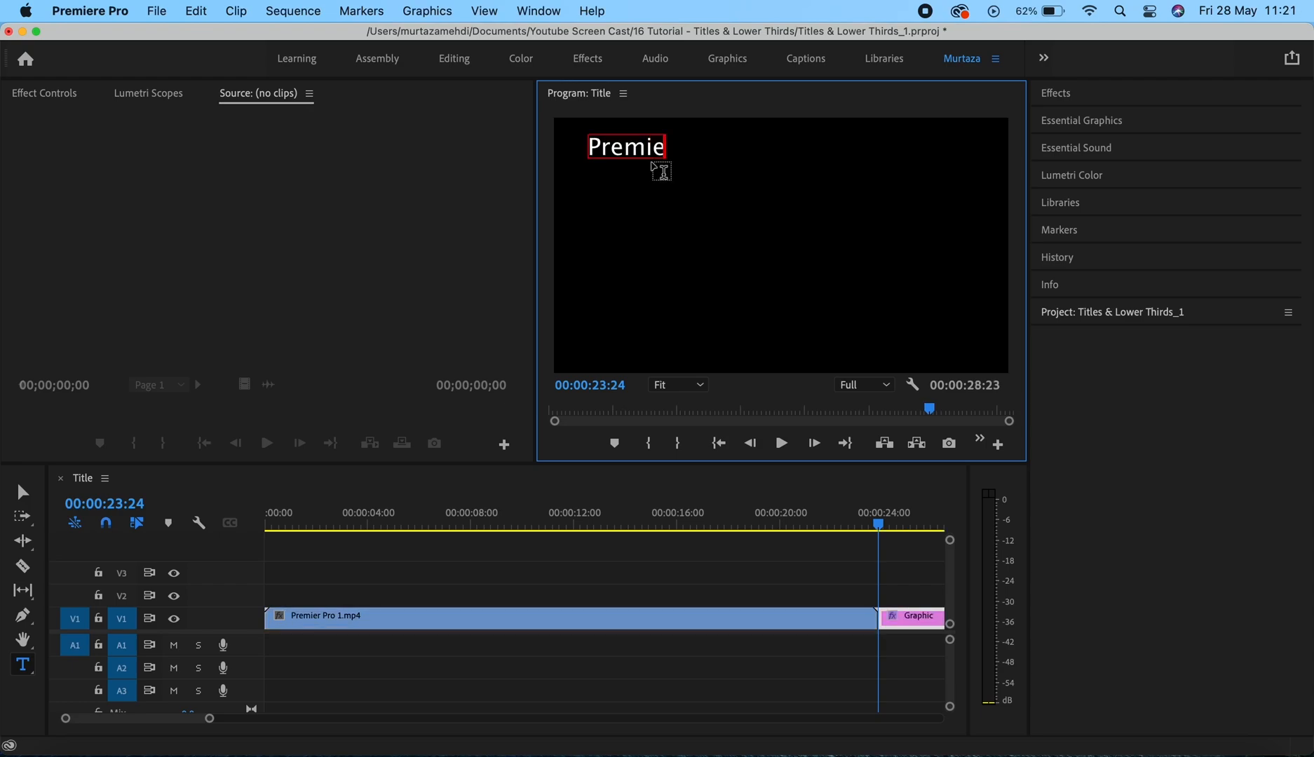
pyautogui.write('r Pro Course')
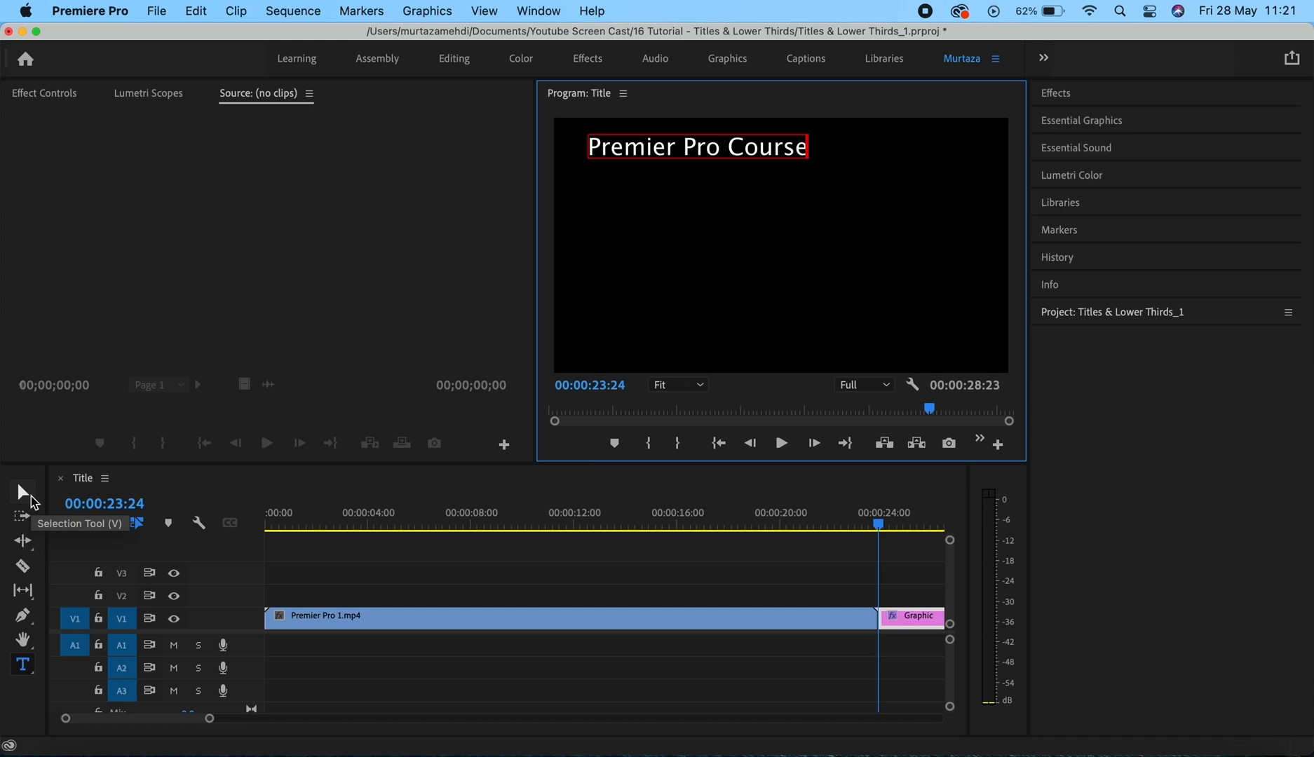
# Move the title to the top centre at 455.2, 97.1 and review its font settings, keeping size 100
pyautogui.click(23, 492)
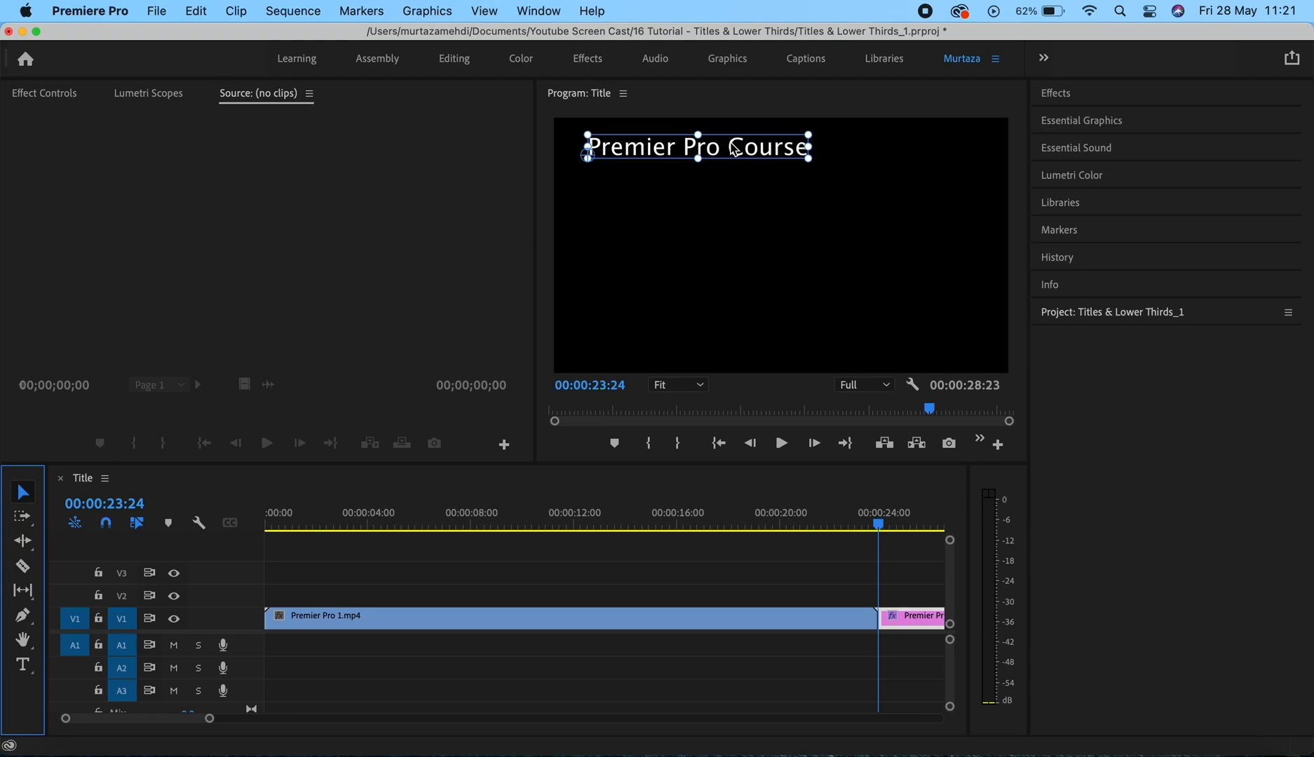
pyautogui.moveTo(734, 149); pyautogui.dragTo(806, 136)
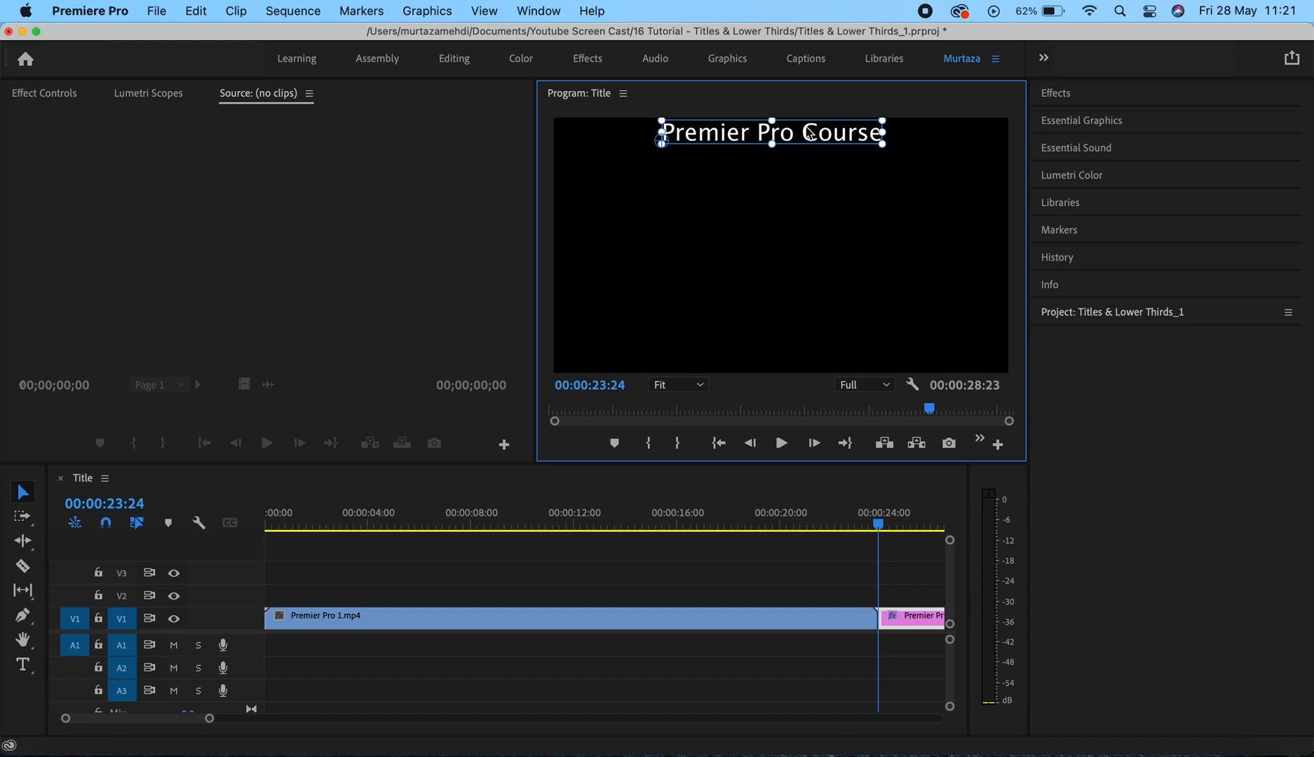
pyautogui.click(1100, 120)
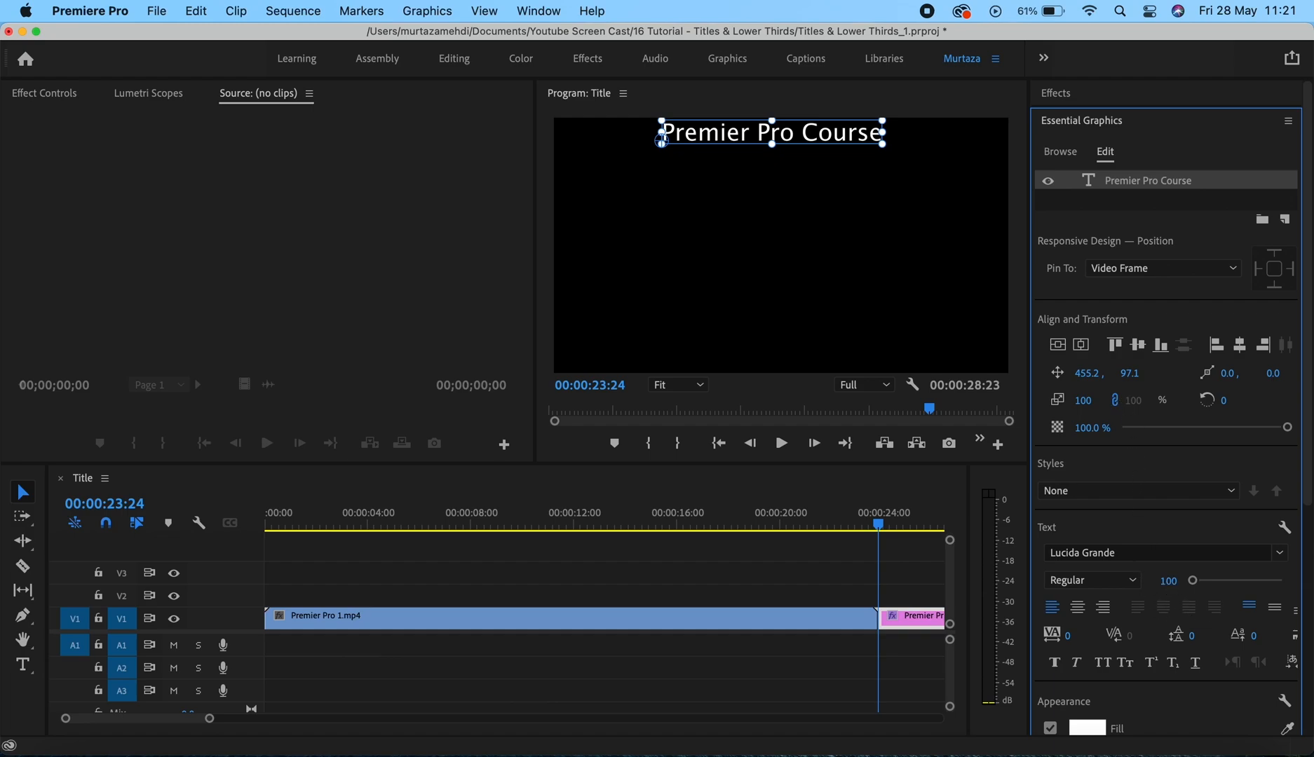
pyautogui.click(1167, 580)
pyautogui.click(1178, 308)
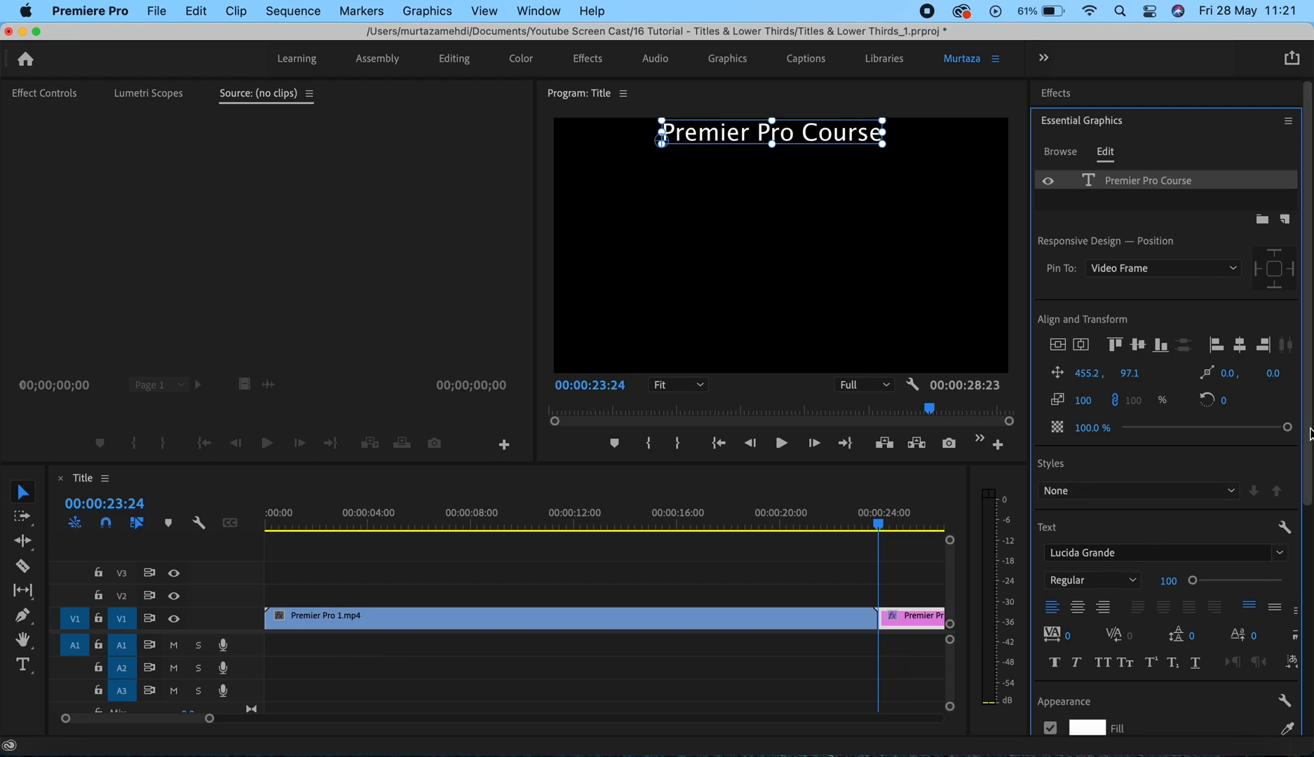
pyautogui.scroll(-5, 1303, 556)
pyautogui.scroll(-4, 1302, 556)
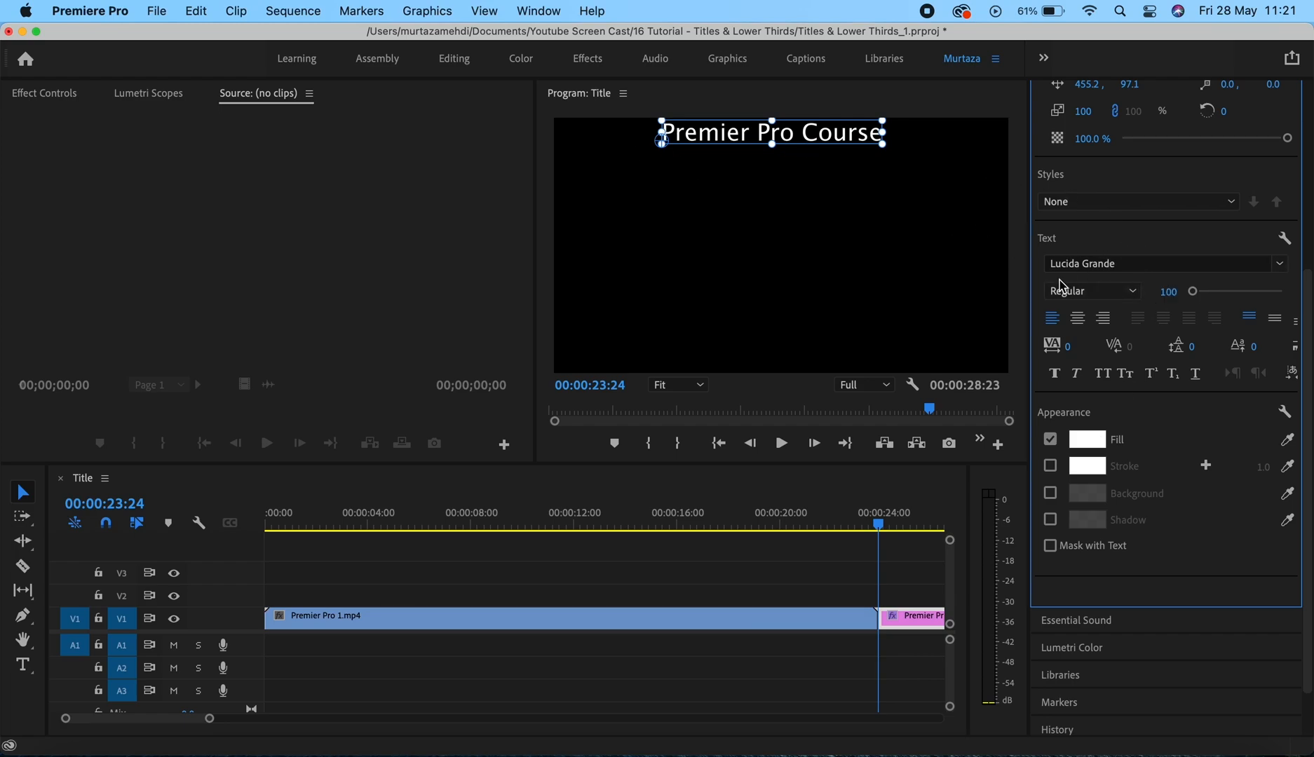
pyautogui.moveTo(1307, 405); pyautogui.dragTo(1308, 307)
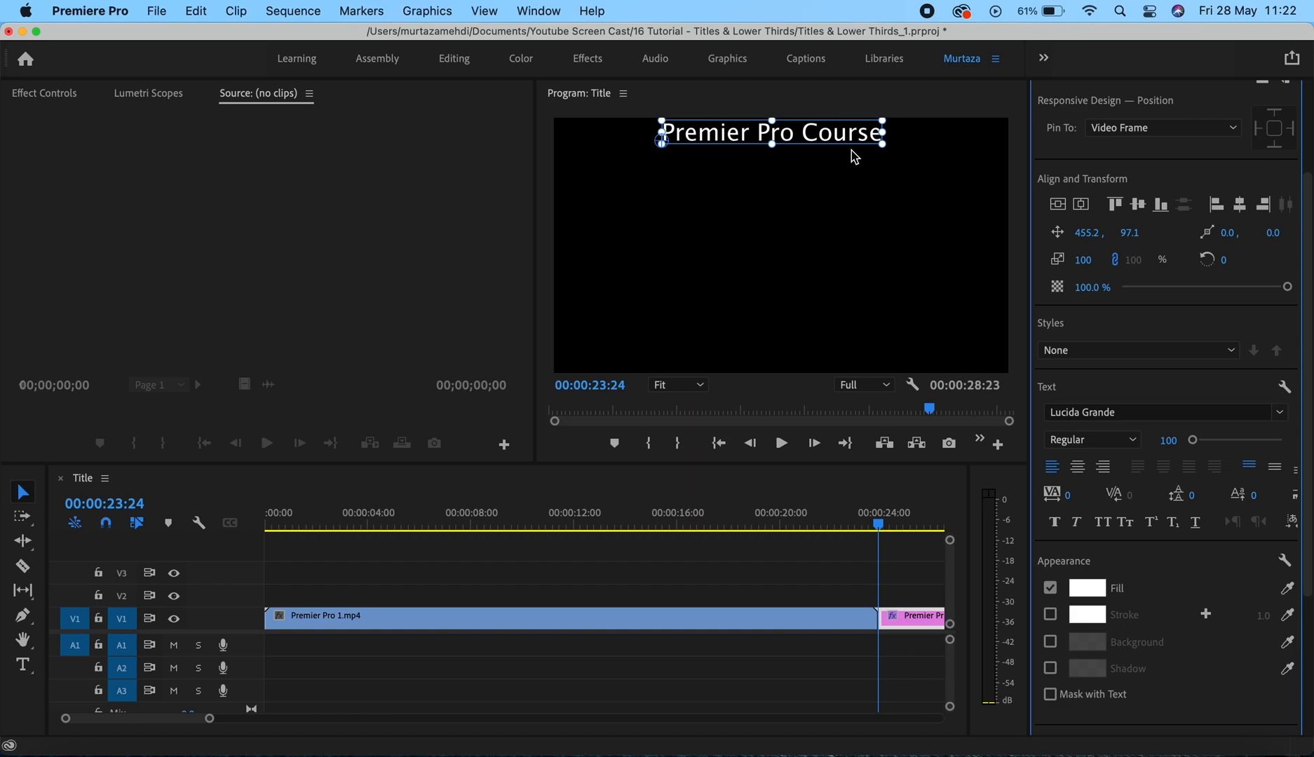
# Move the Premier Pro Course title clip from V1 up to V2 above the video
pyautogui.click(660, 682)
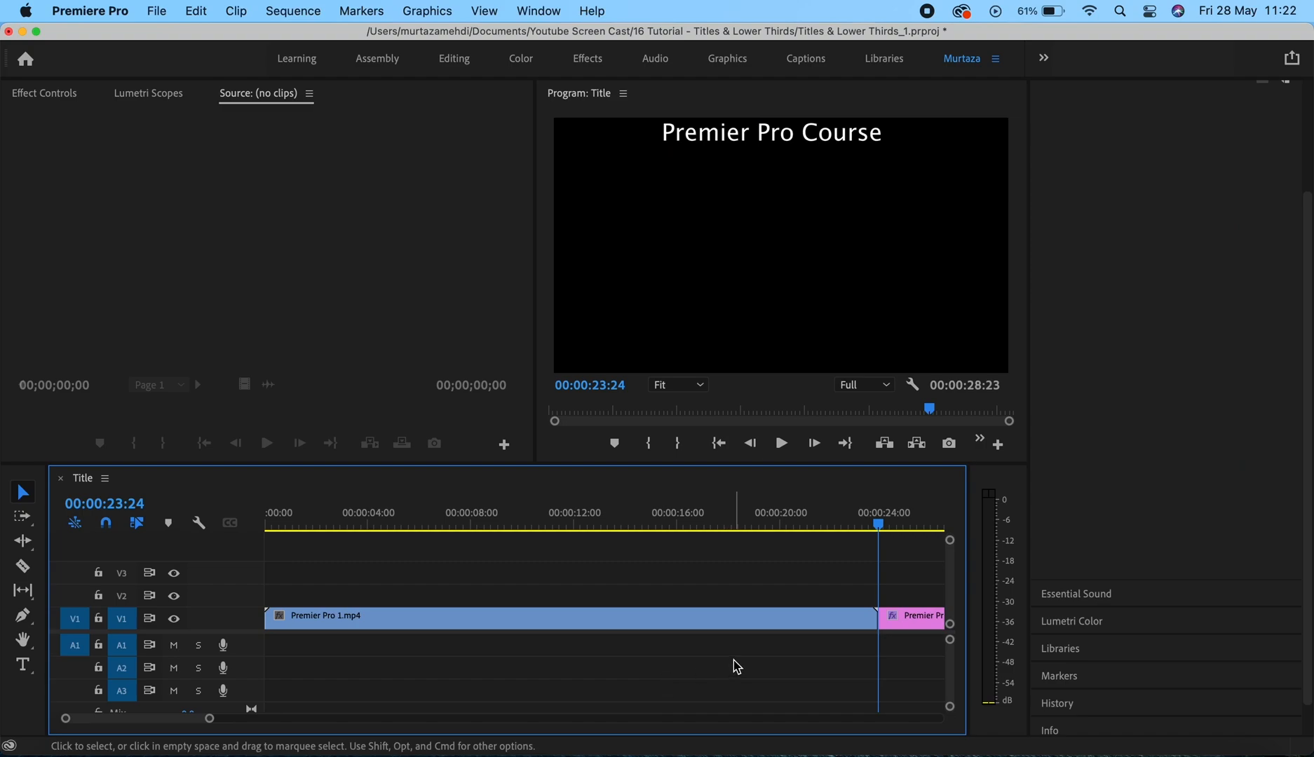
pyautogui.press('-')
pyautogui.click(825, 621)
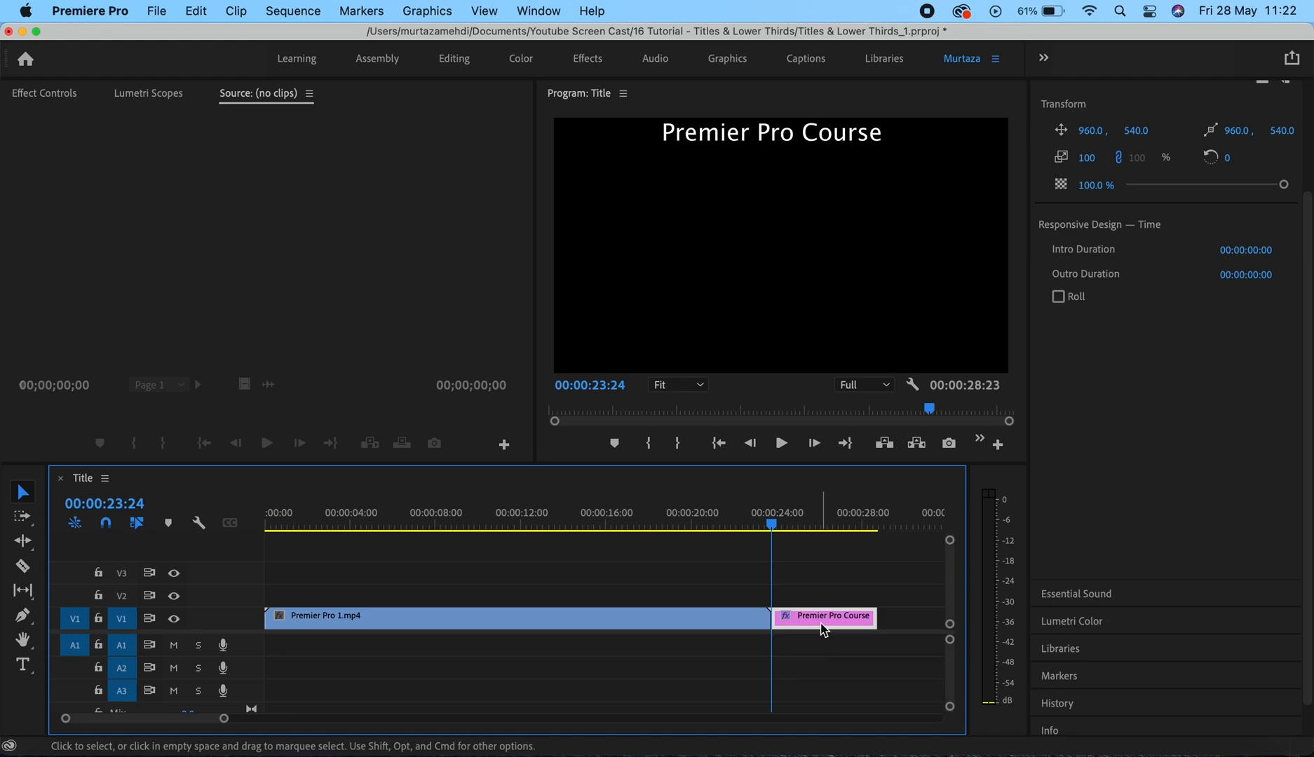
pyautogui.moveTo(825, 624); pyautogui.dragTo(278, 596)
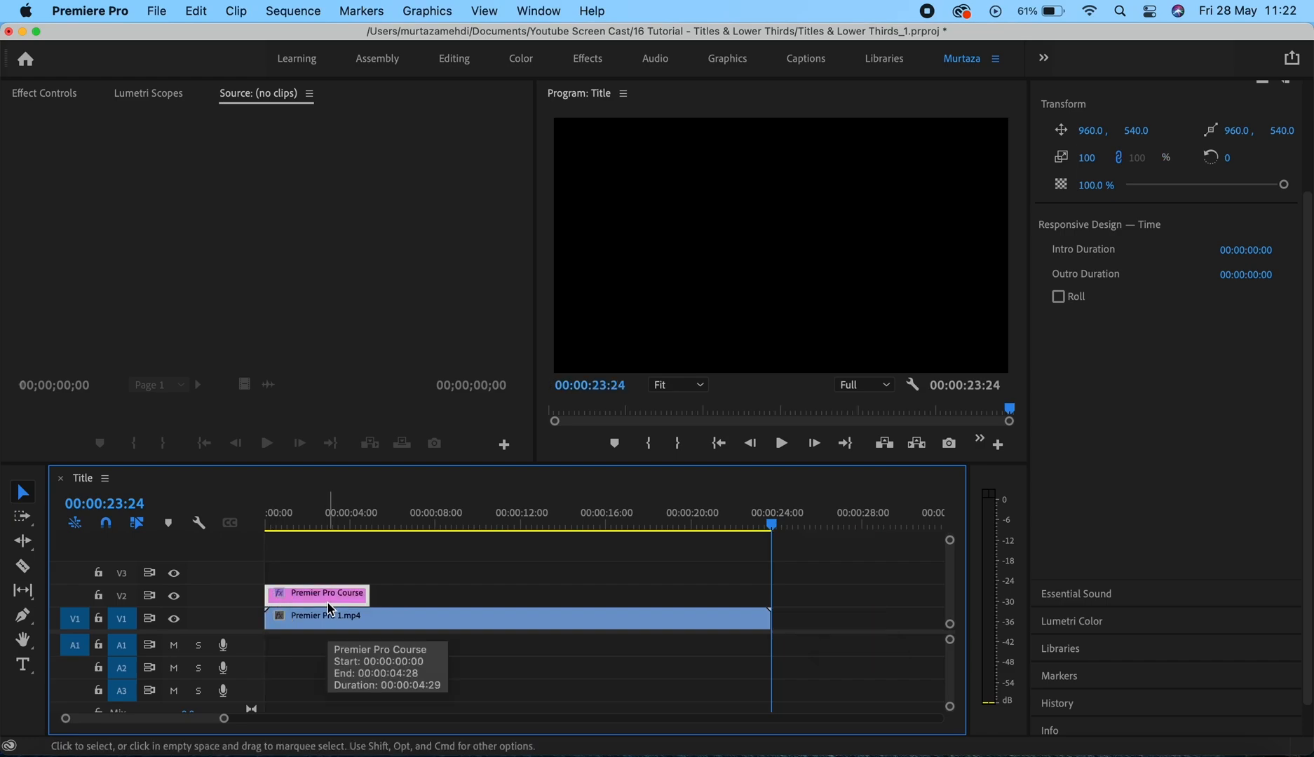
pyautogui.press('Home')
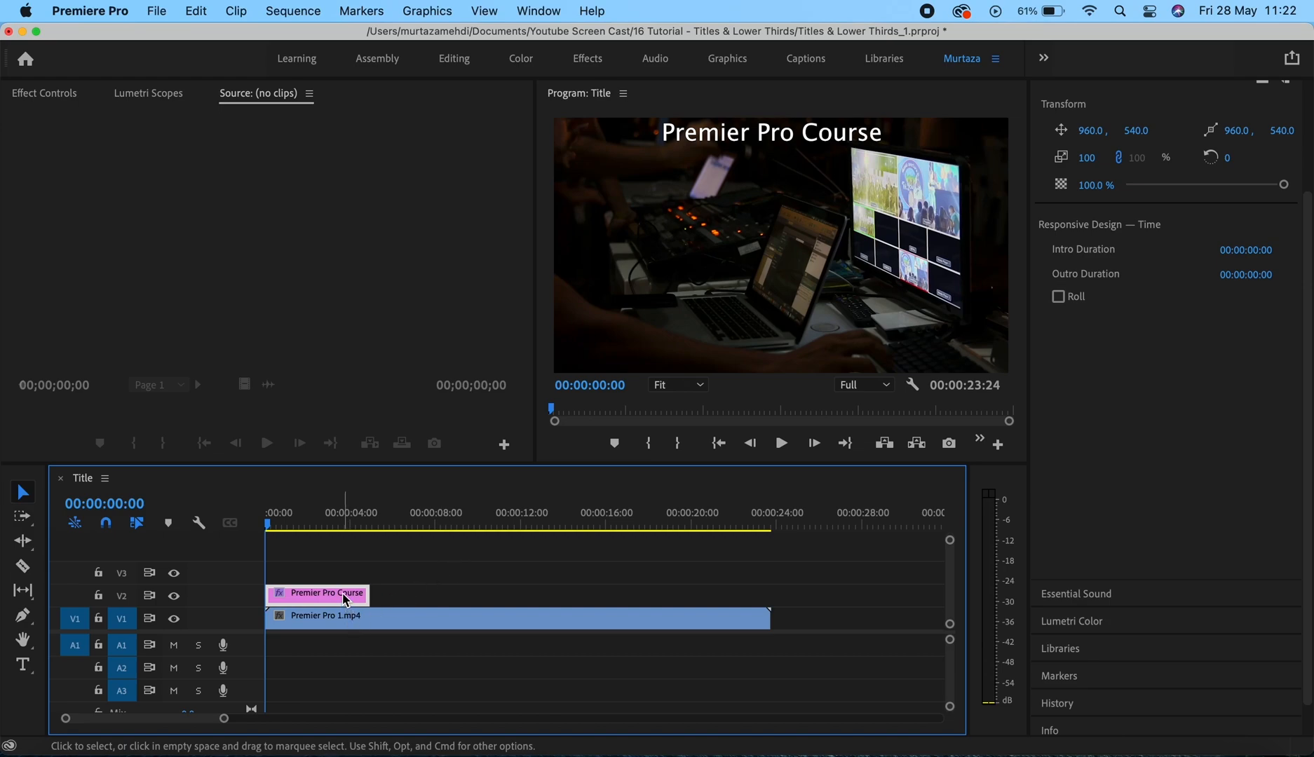
# Align the title clip to 00:00:00:00 so it overlays the video from the start
pyautogui.moveTo(320, 597); pyautogui.dragTo(560, 596)
pyautogui.press('End')
pyautogui.press('Home')
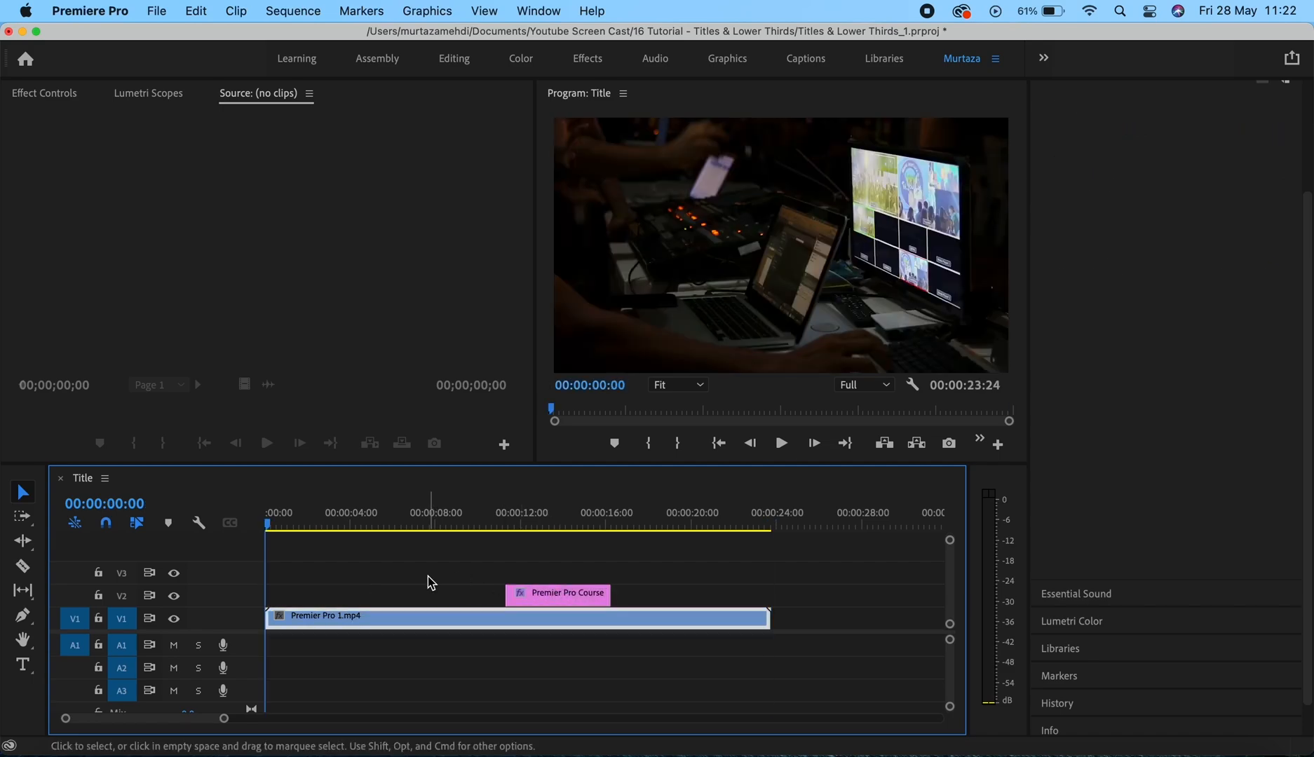
pyautogui.click(530, 601)
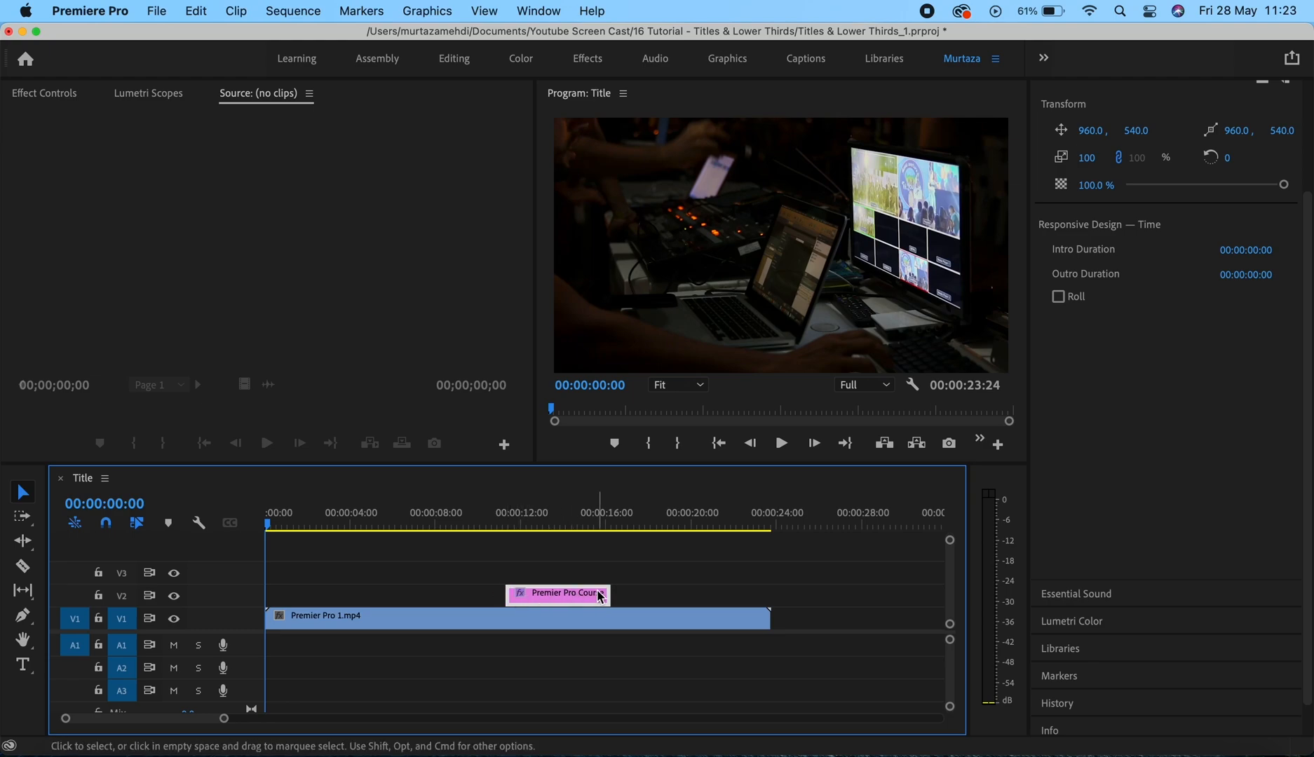
pyautogui.moveTo(608, 595)
pyautogui.mouseDown()
pyautogui.moveTo(657, 593)
pyautogui.moveTo(559, 588)
pyautogui.moveTo(608, 593)
pyautogui.mouseUp()
pyautogui.moveTo(525, 591); pyautogui.dragTo(286, 593)
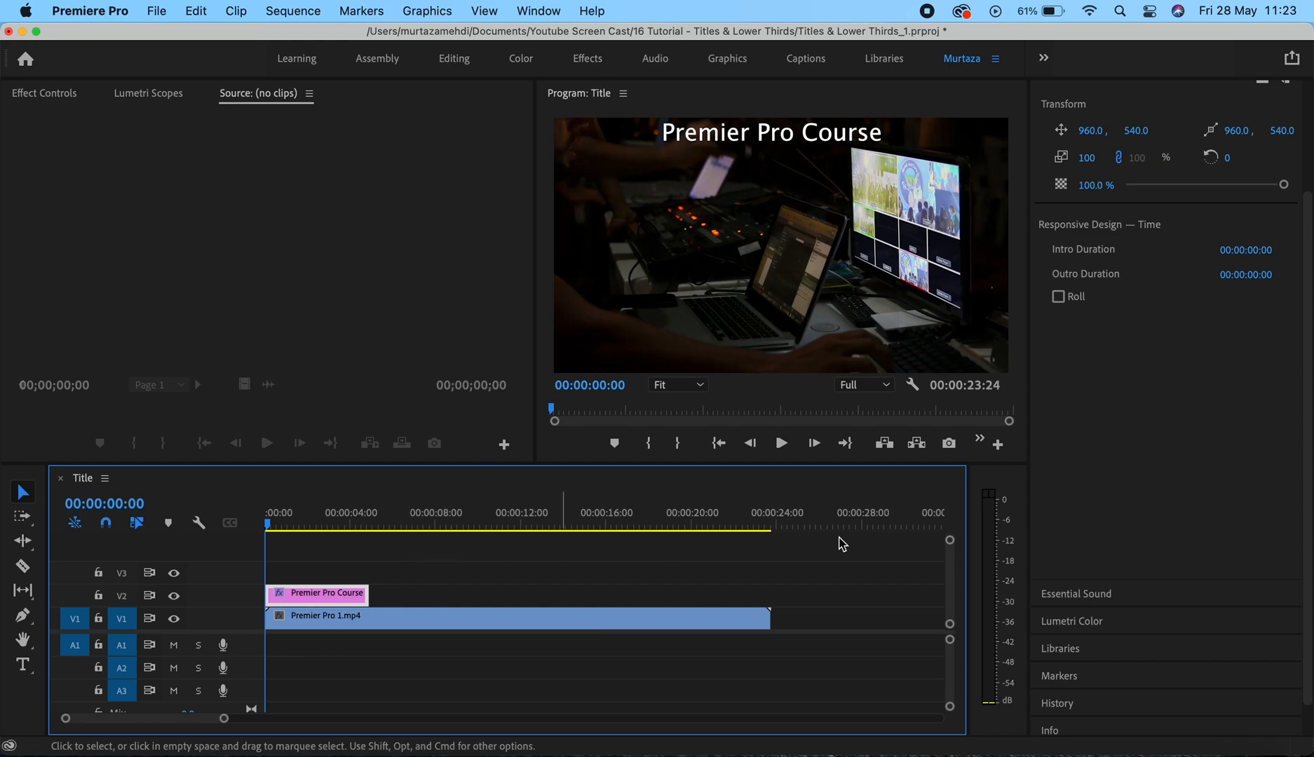
pyautogui.scroll(1, 1308, 387)
pyautogui.scroll(4, 1308, 388)
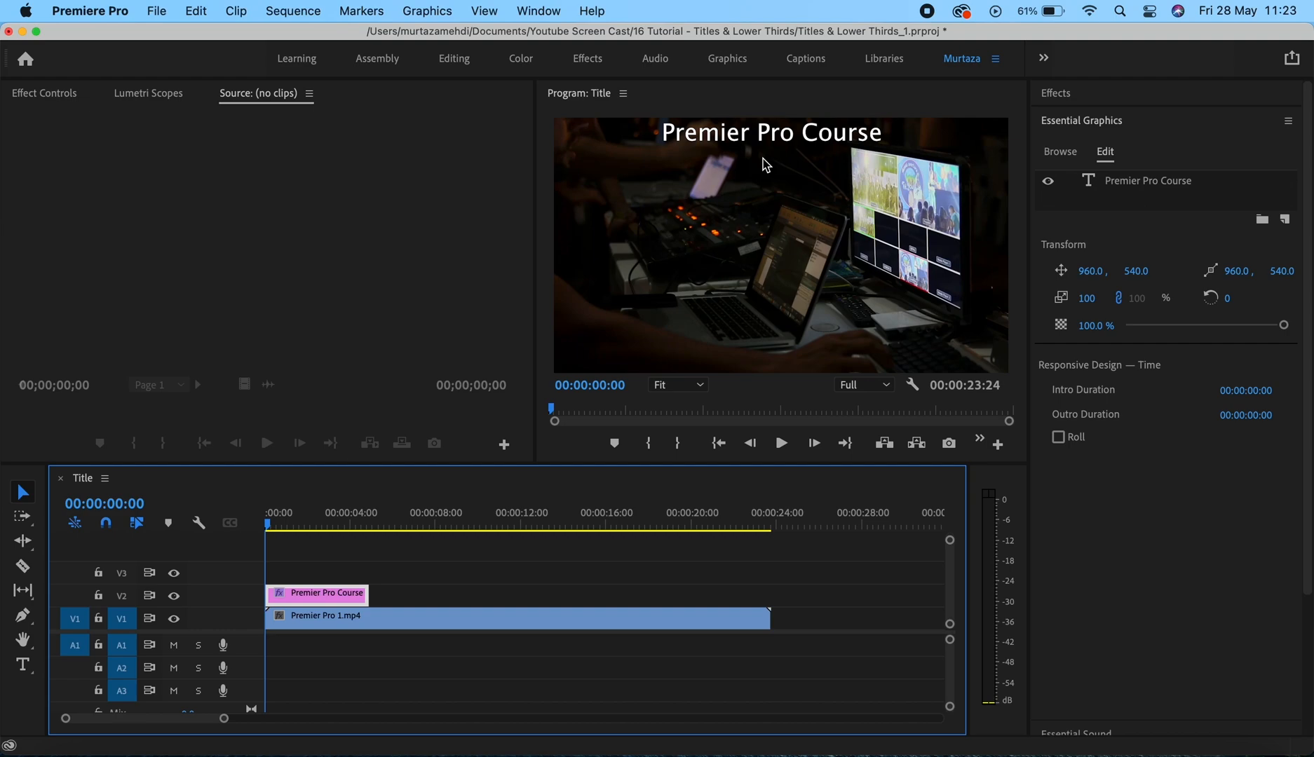
pyautogui.click(1073, 95)
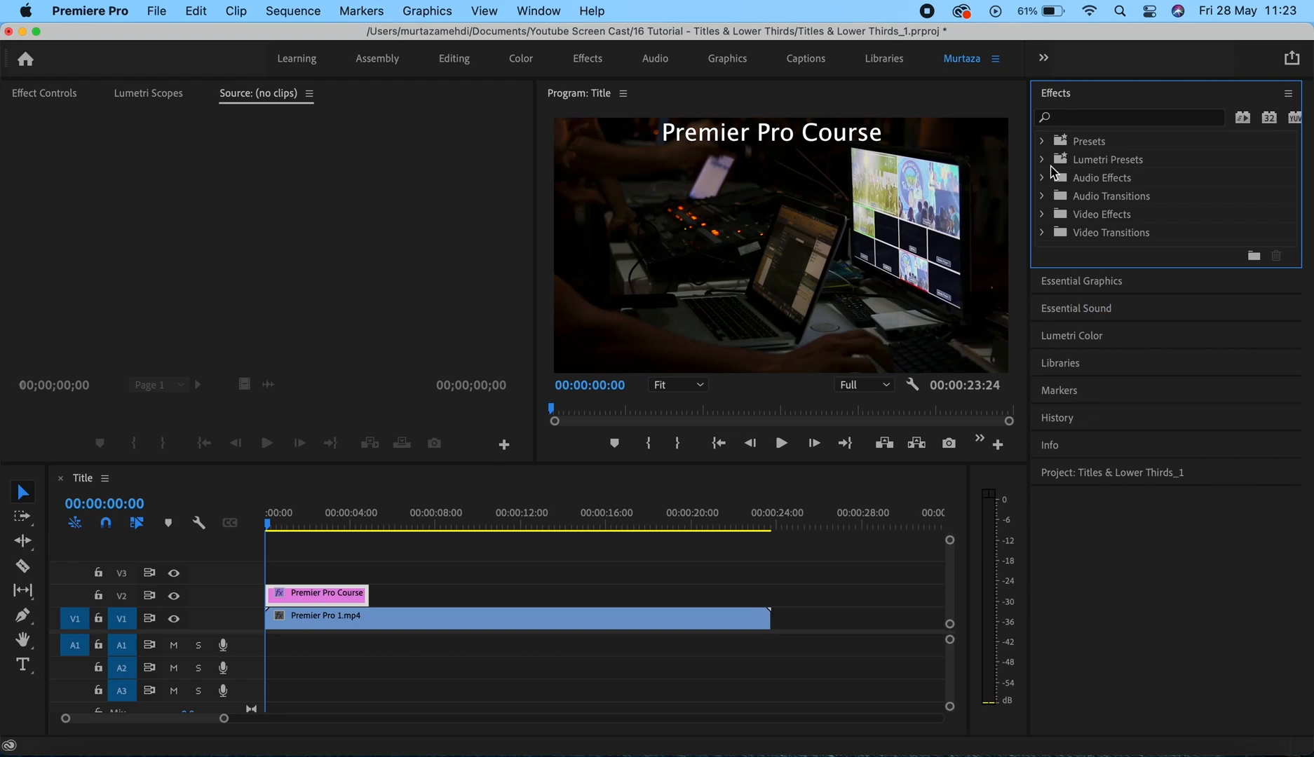
pyautogui.click(1042, 233)
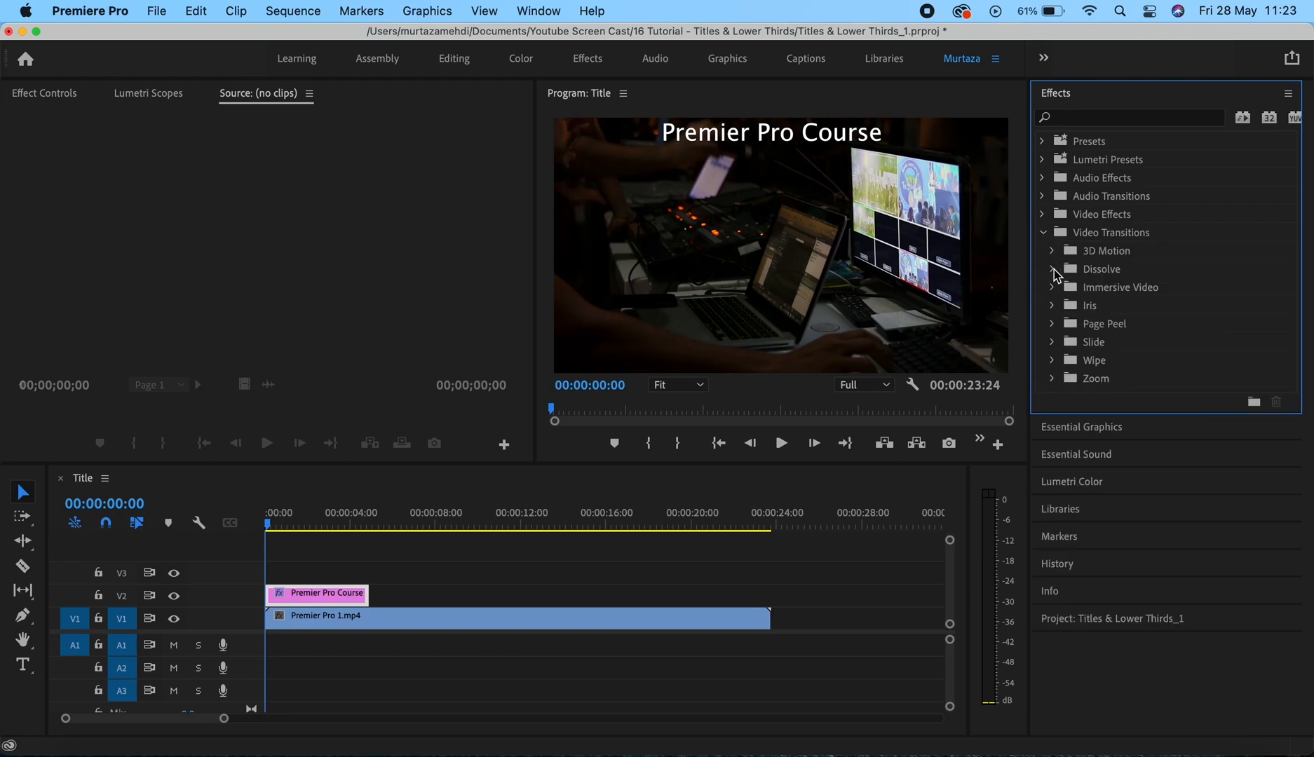
pyautogui.click(1052, 269)
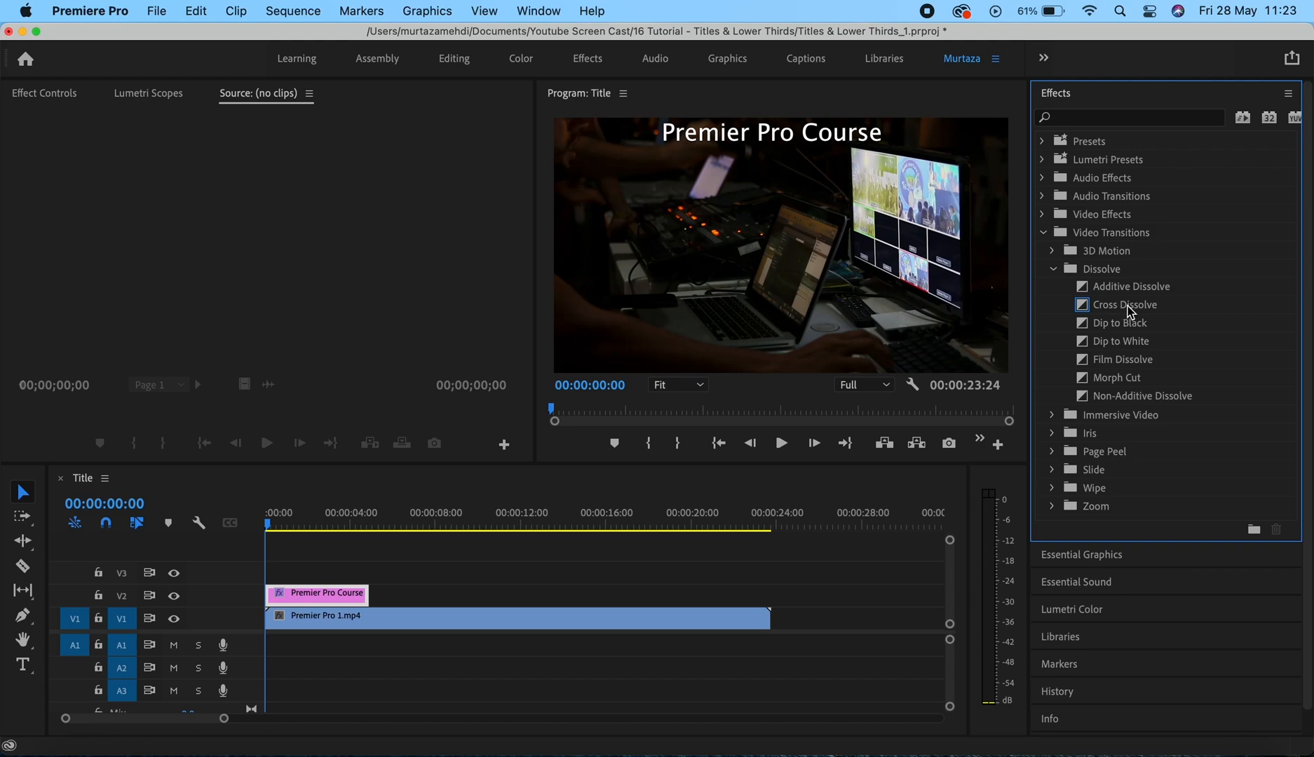
pyautogui.click(1127, 306)
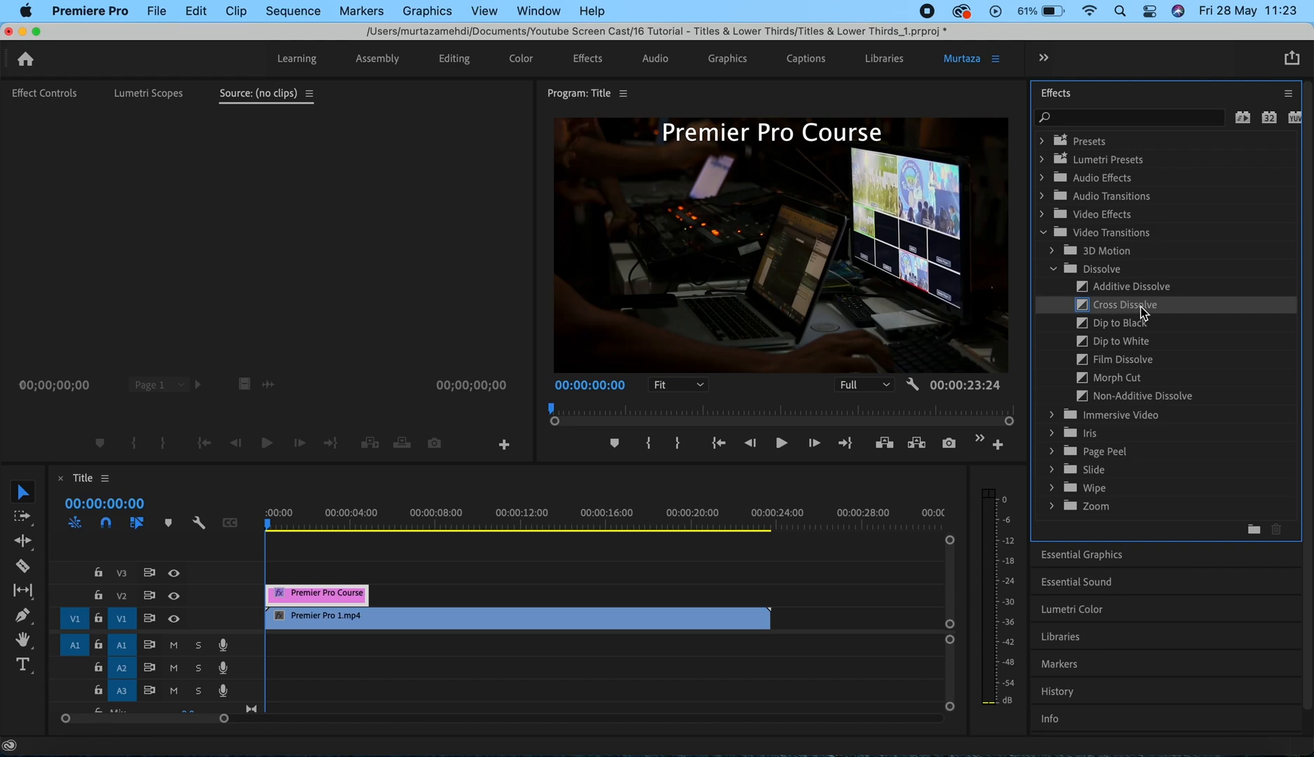
pyautogui.moveTo(1139, 306); pyautogui.dragTo(277, 594)
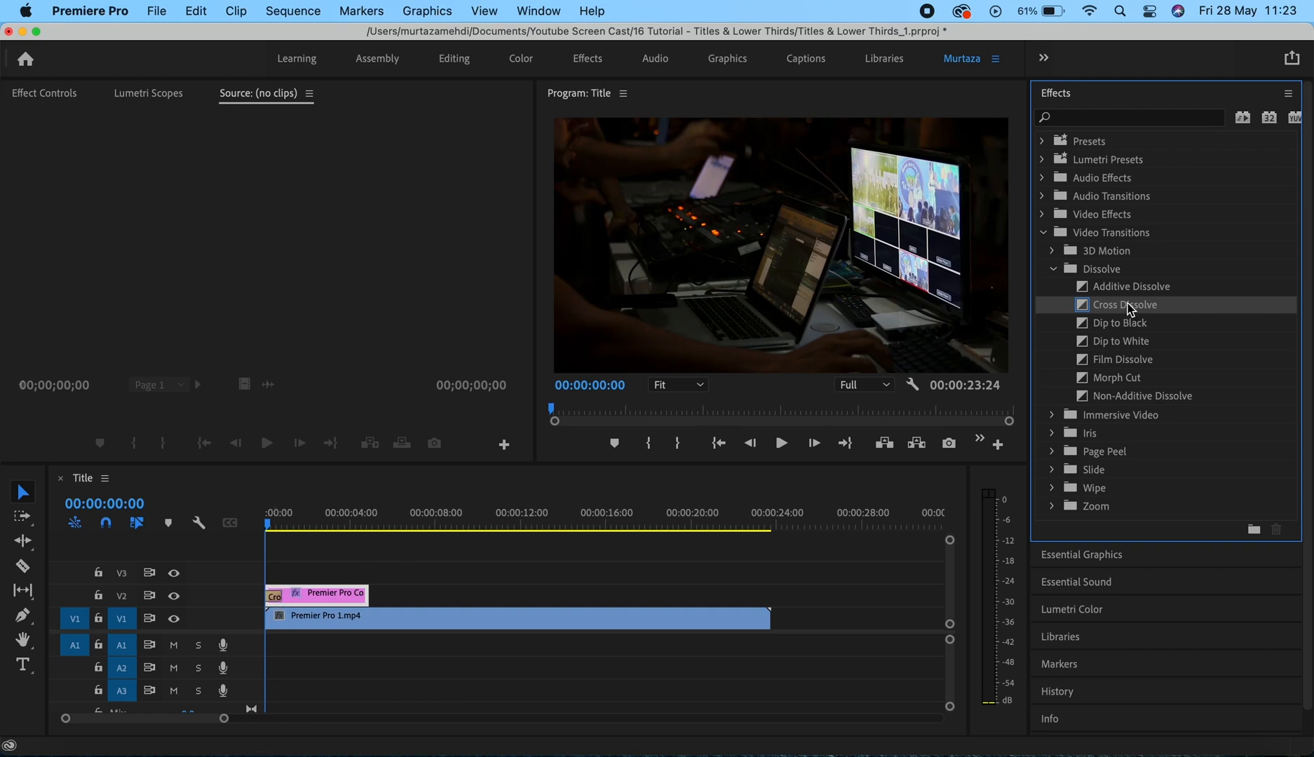
pyautogui.moveTo(1129, 309); pyautogui.dragTo(366, 595)
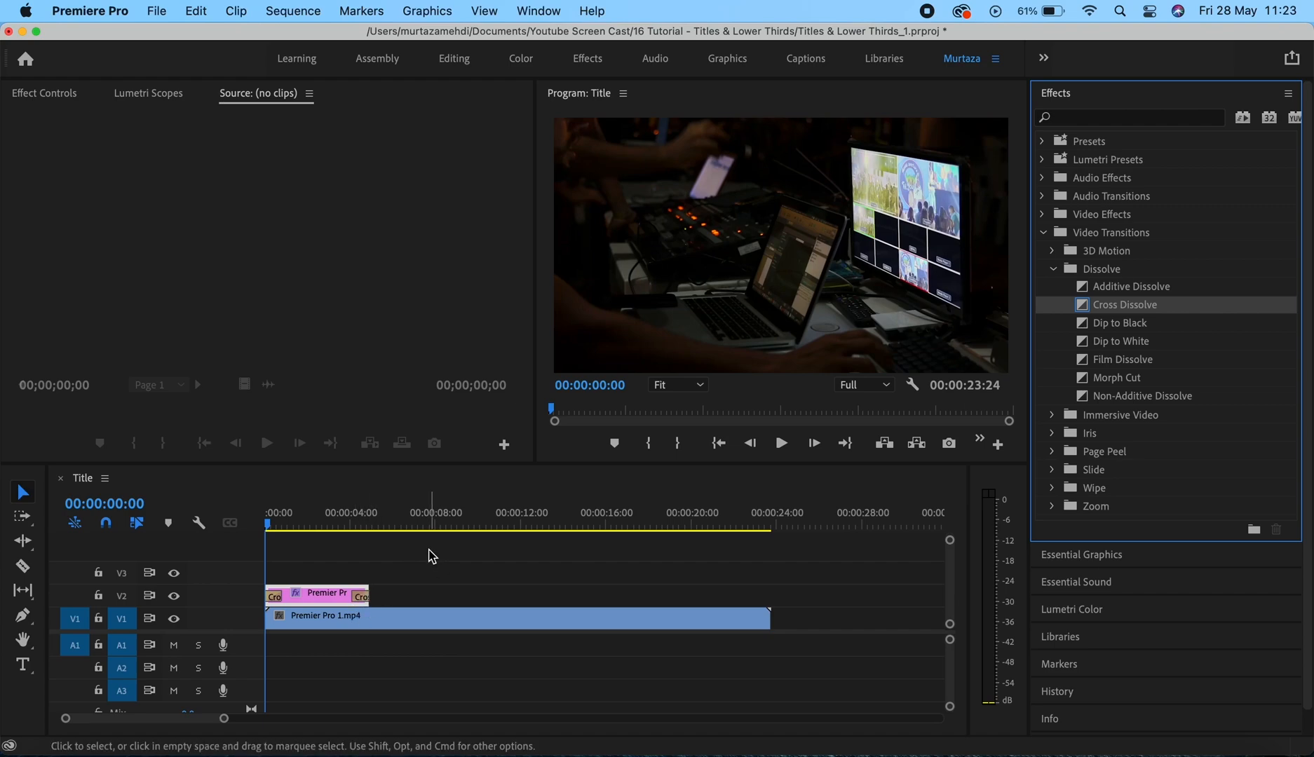
pyautogui.press('space')
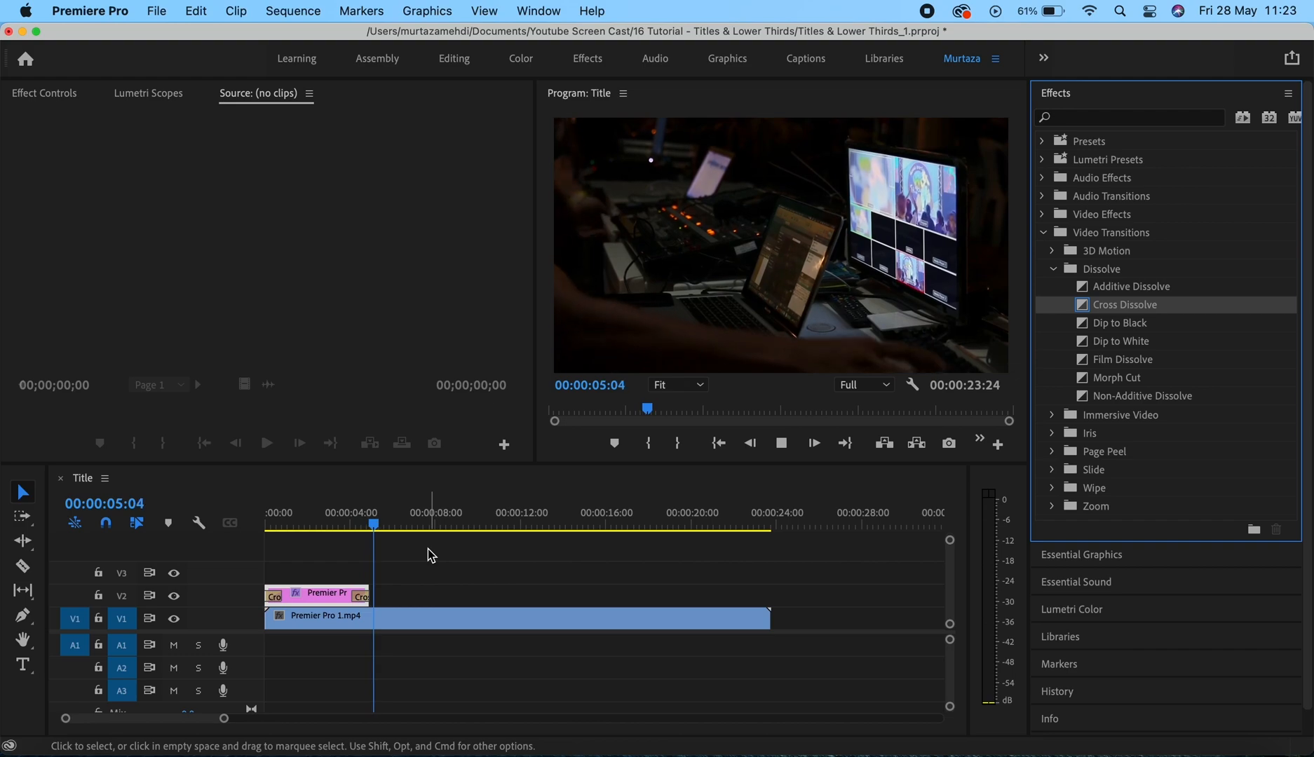
pyautogui.press('space')
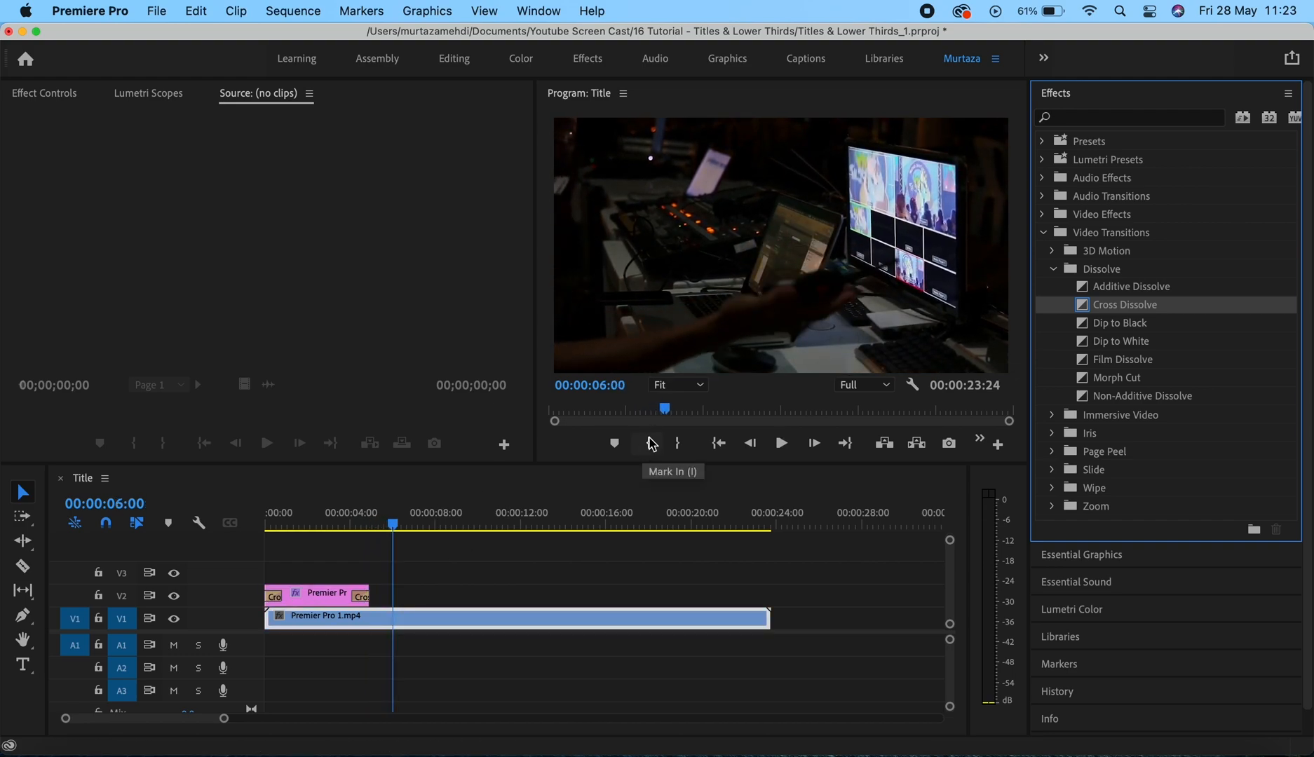
pyautogui.click(1109, 96)
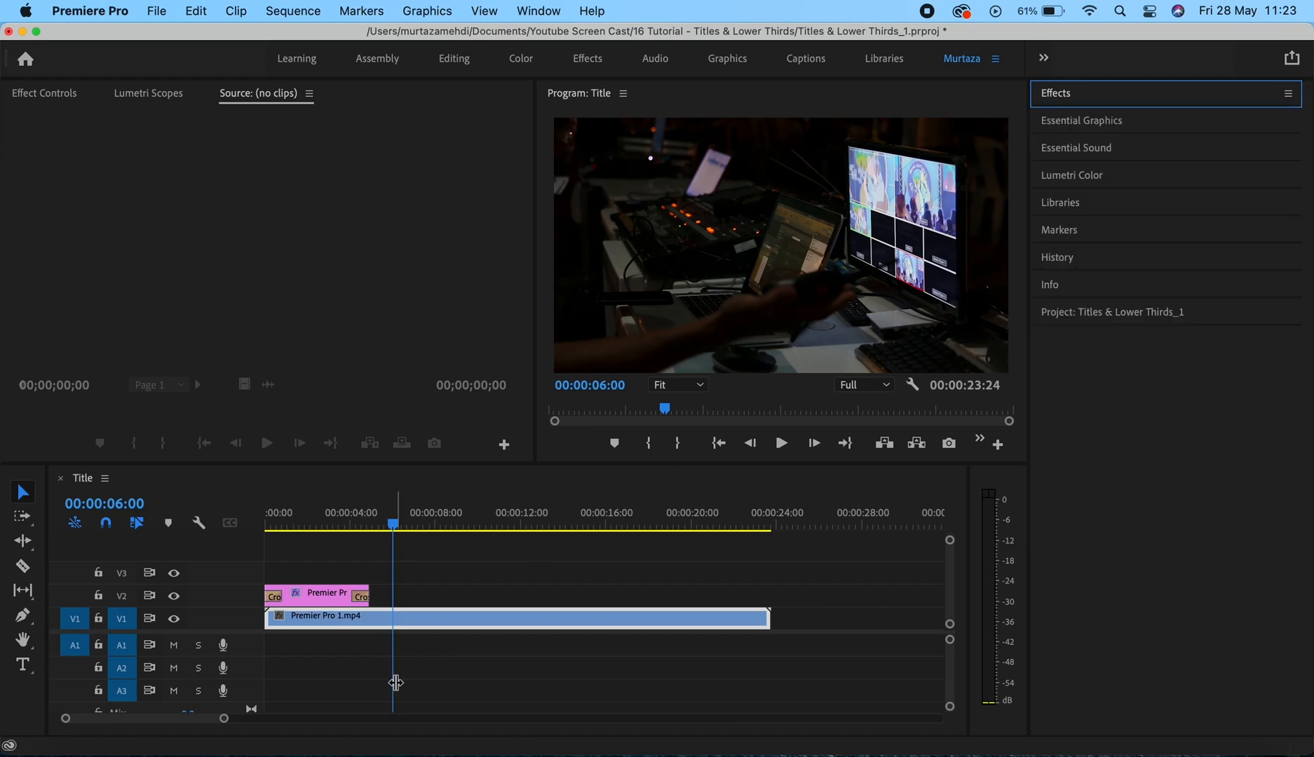
pyautogui.click(464, 642)
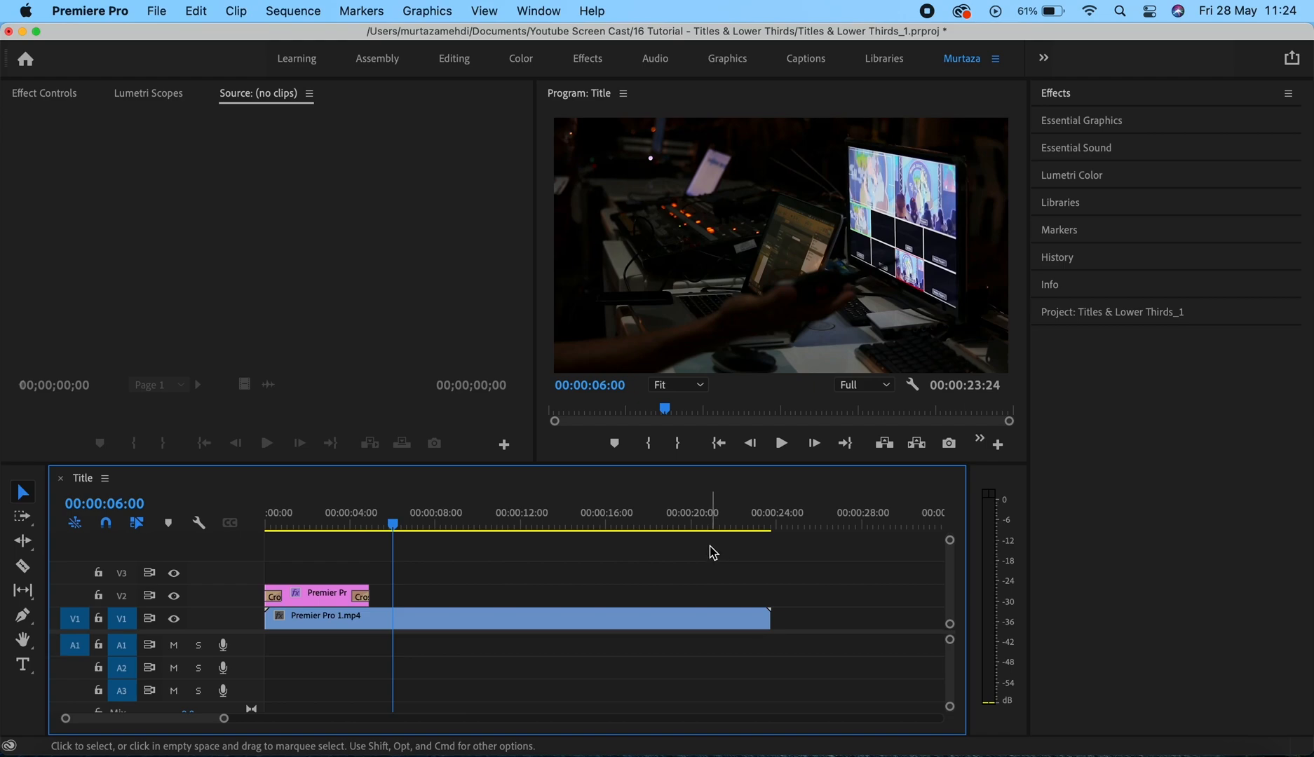
# Create and open a DSLR 1080p25 sequence named 'Lower Third'
pyautogui.press('super+n')
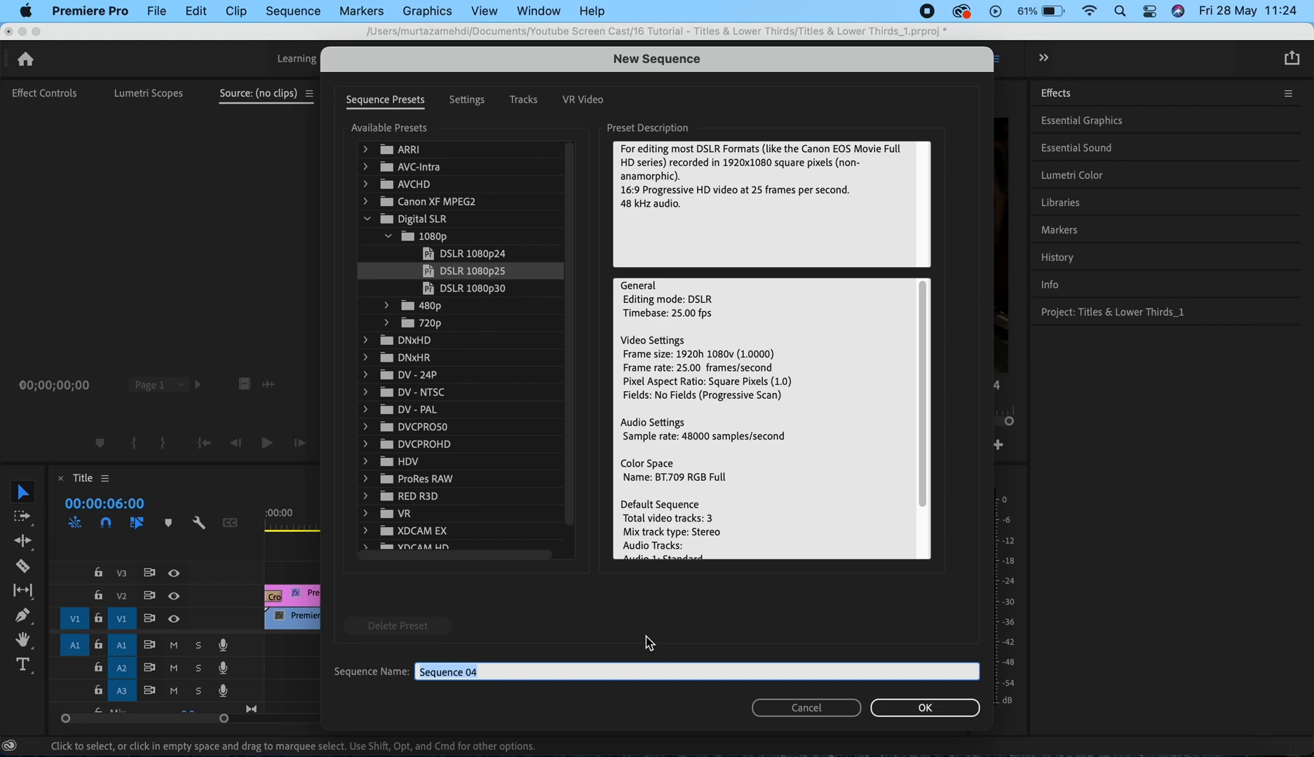
pyautogui.write('Lower Third')
pyautogui.press('Return')
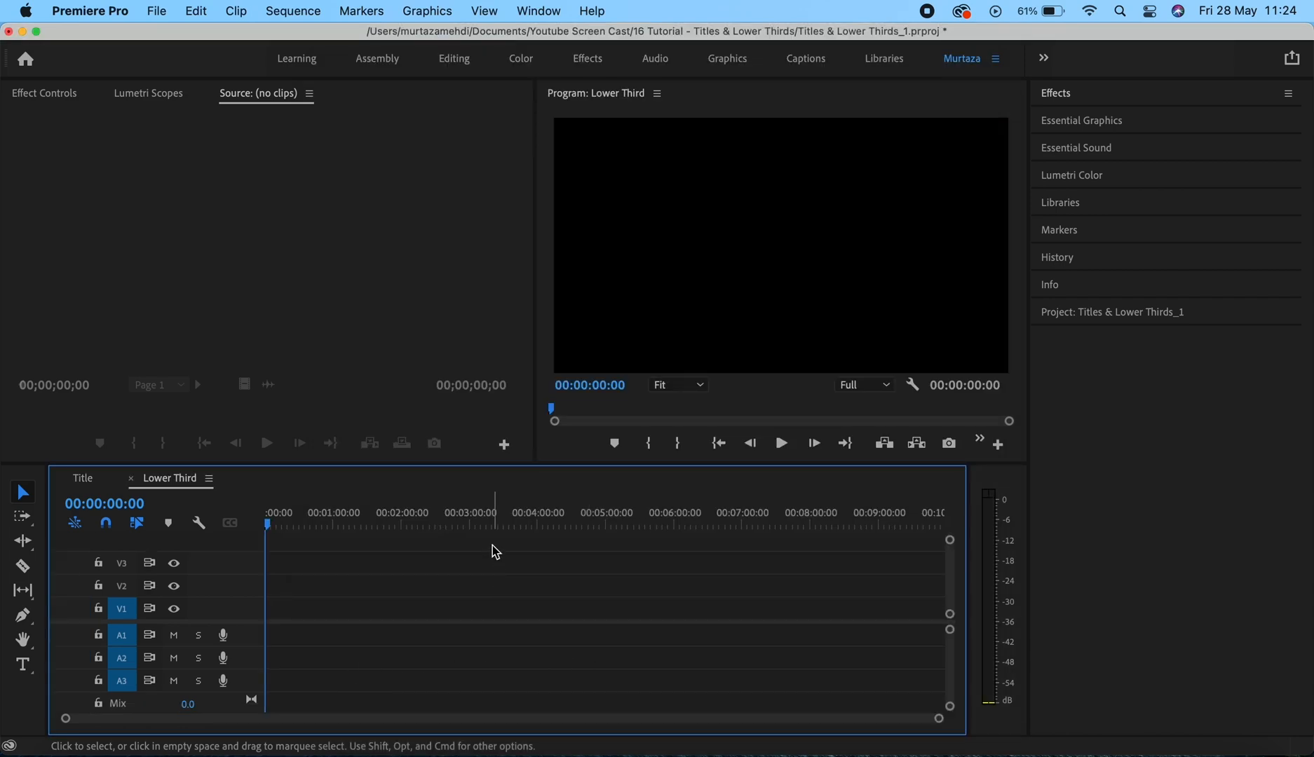
# Type the presenter's full name as a text caption in the Lower Third frame and select it
pyautogui.click(27, 670)
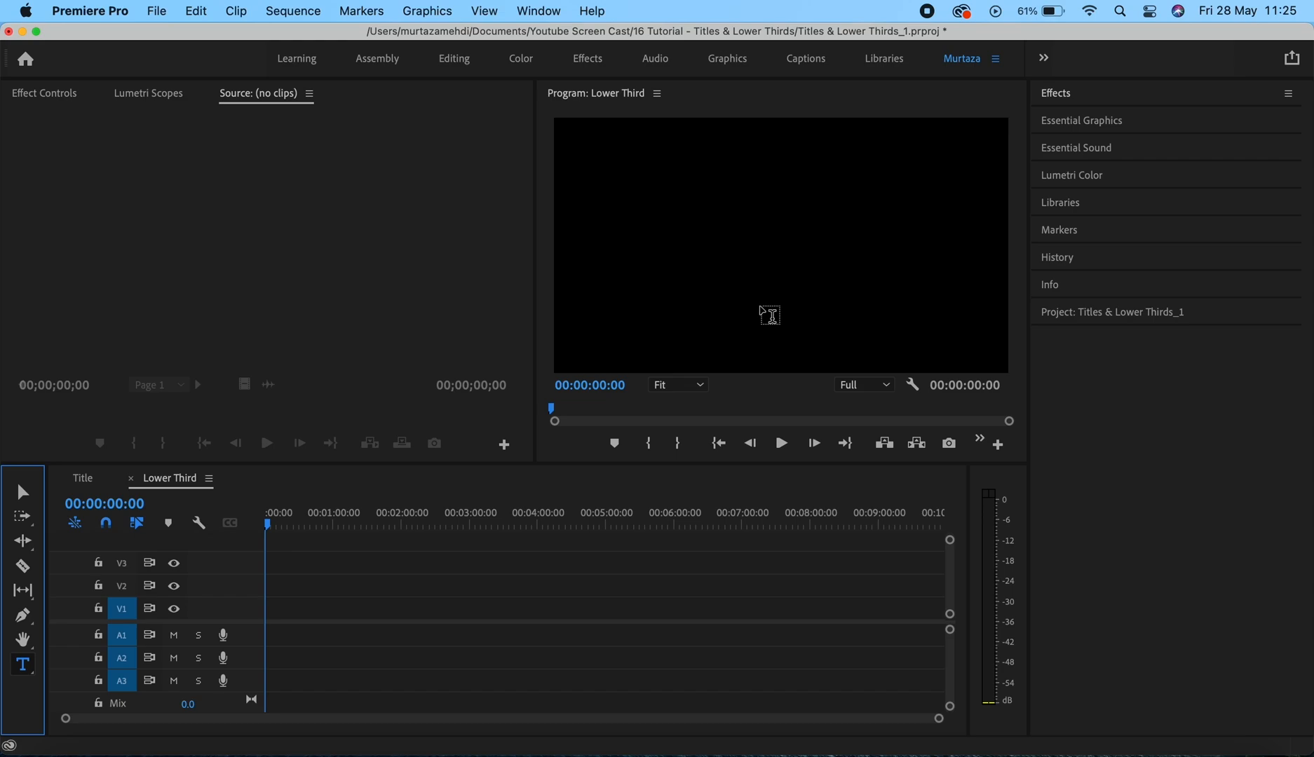
pyautogui.click(759, 305)
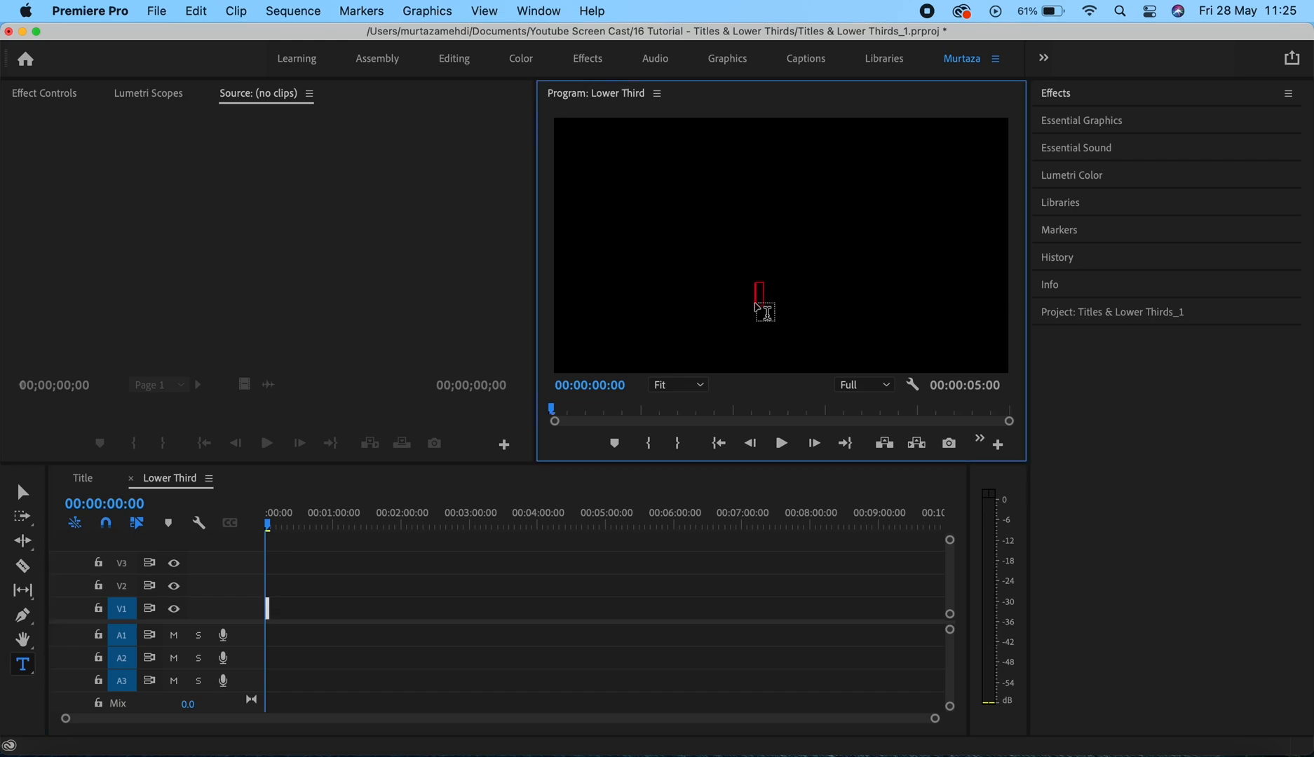
pyautogui.write('Murtaza Mehdi')
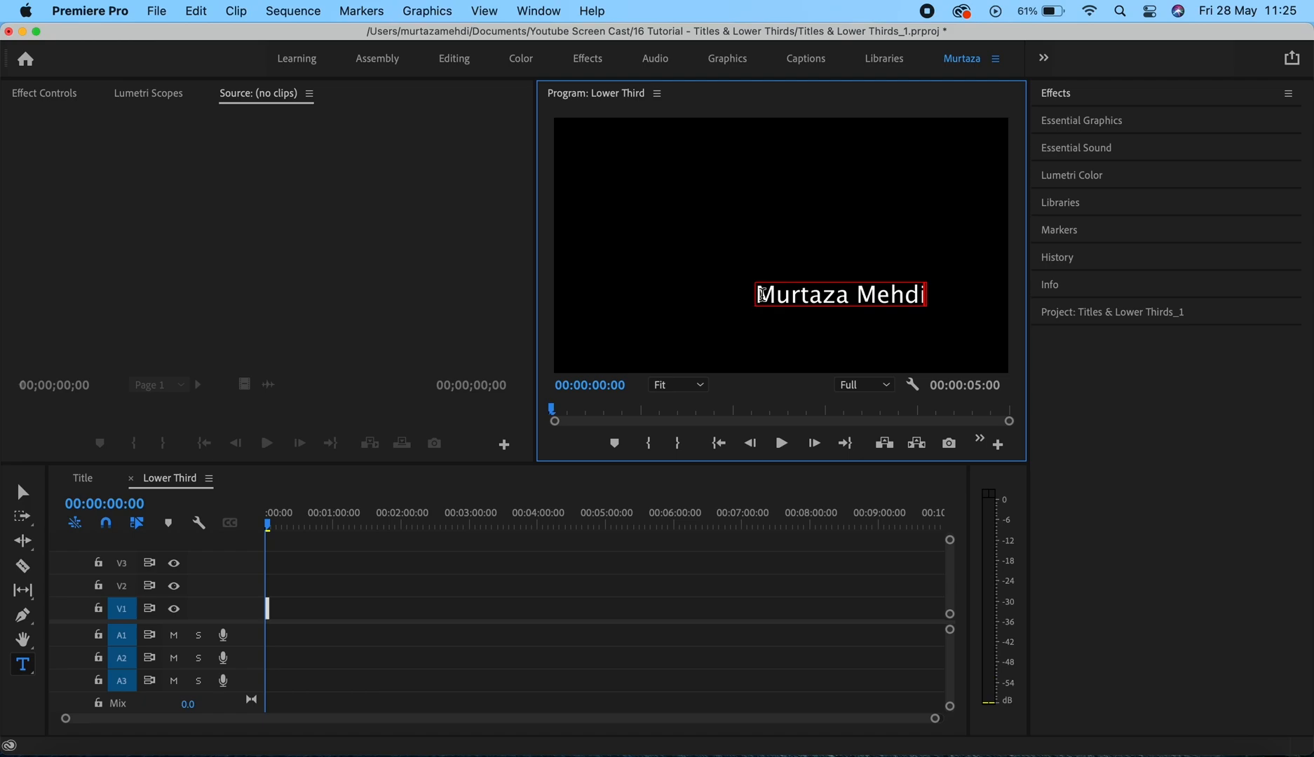
pyautogui.moveTo(761, 294); pyautogui.dragTo(911, 305)
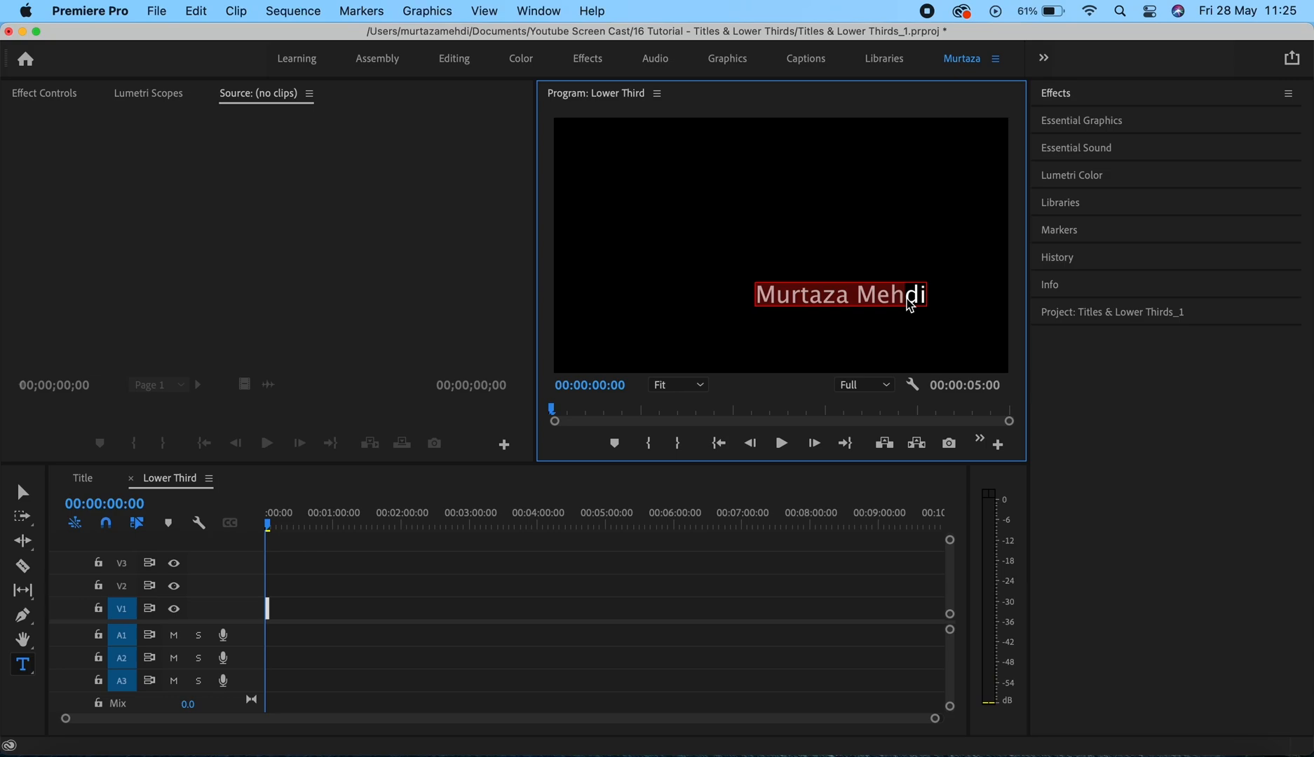
pyautogui.click(1167, 123)
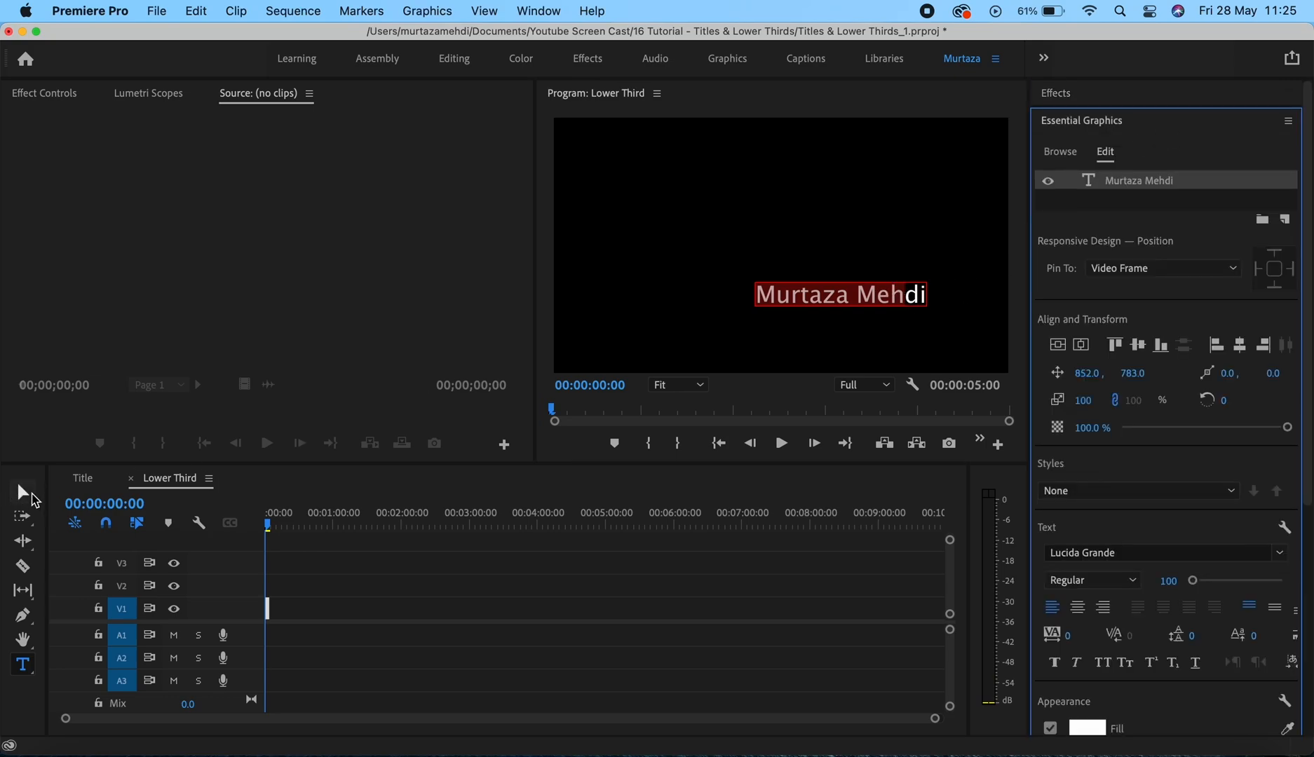
# Set the name caption to font size 110 and place it lower right at 1021.4, 933.1
pyautogui.click(24, 493)
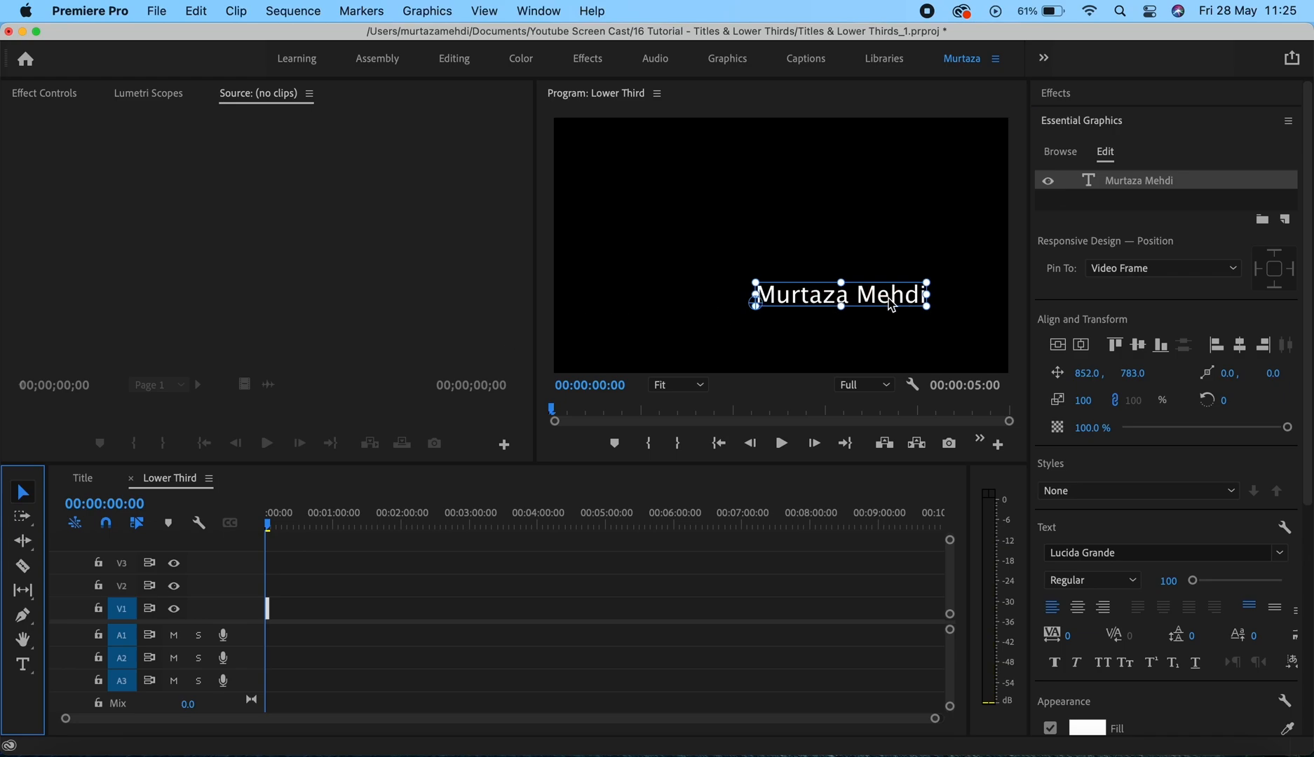
pyautogui.moveTo(882, 295); pyautogui.dragTo(918, 311)
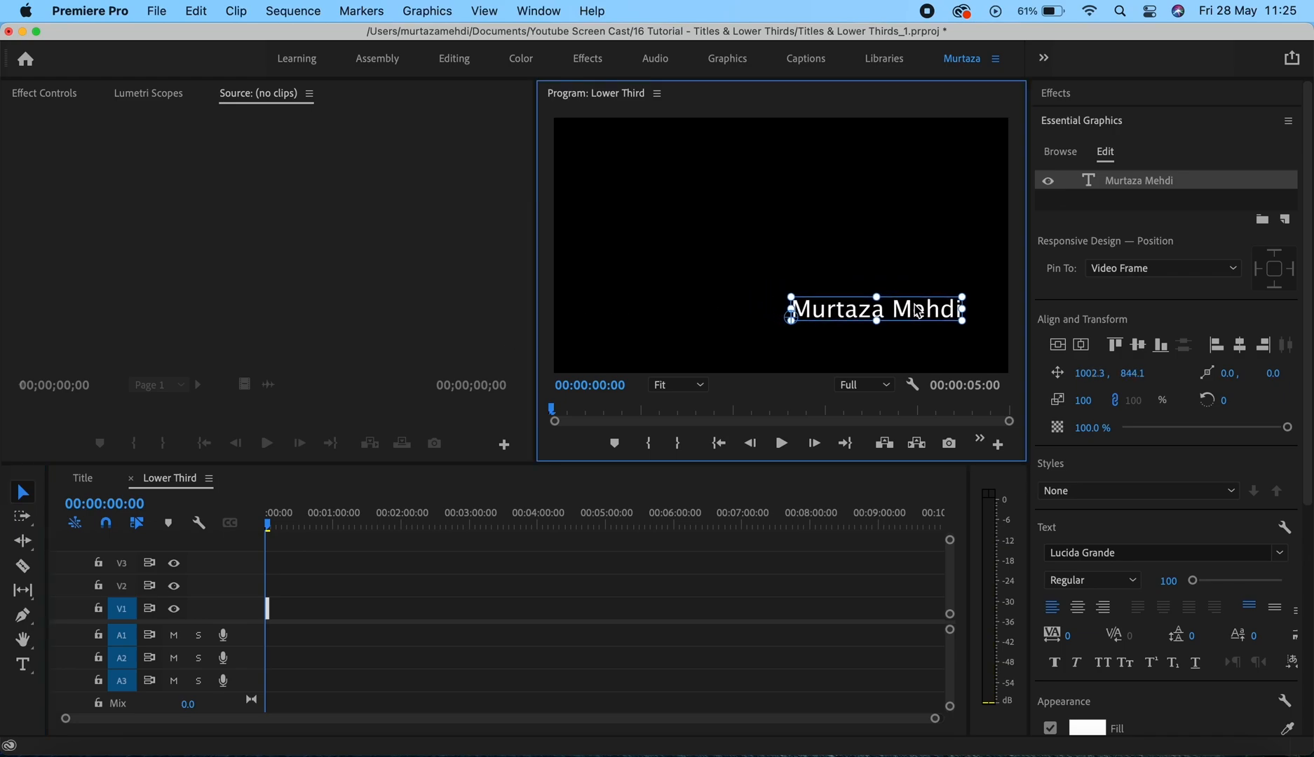
pyautogui.doubleClick(913, 305)
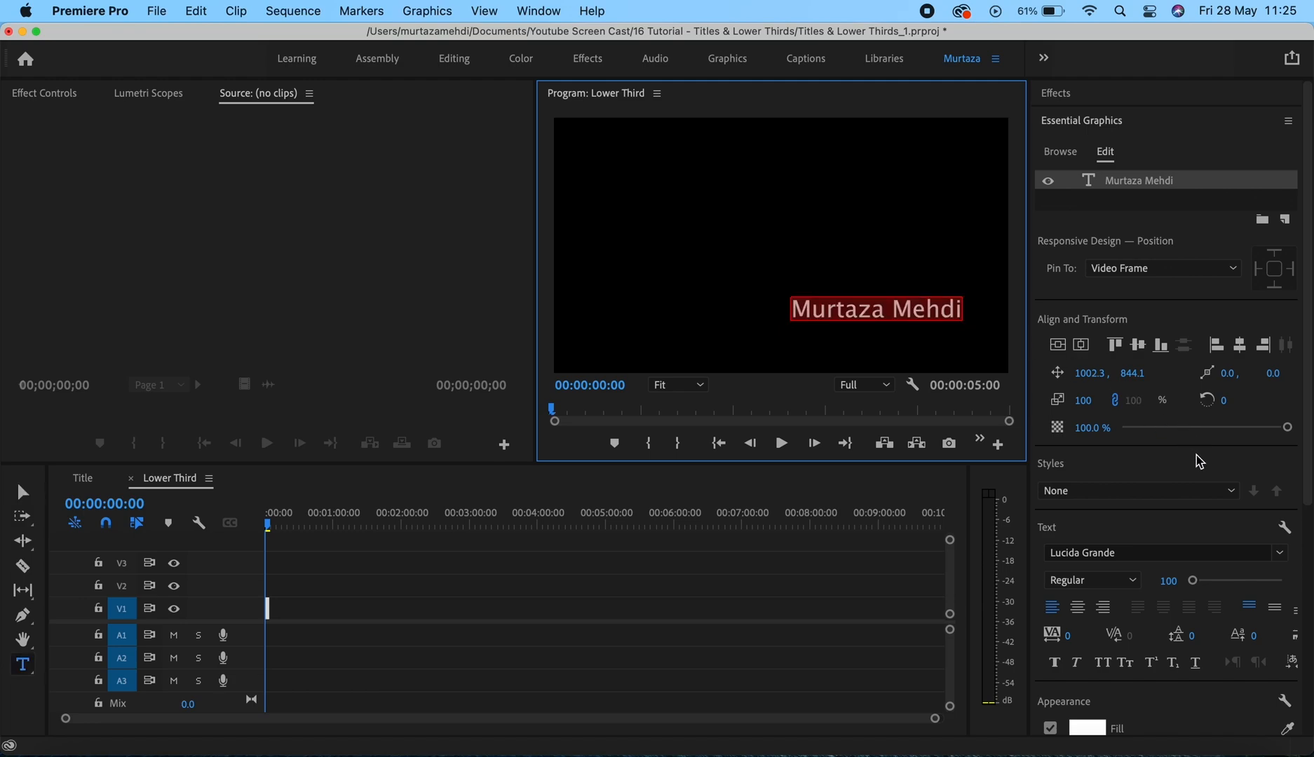
pyautogui.moveTo(1182, 585); pyautogui.dragTo(1191, 584)
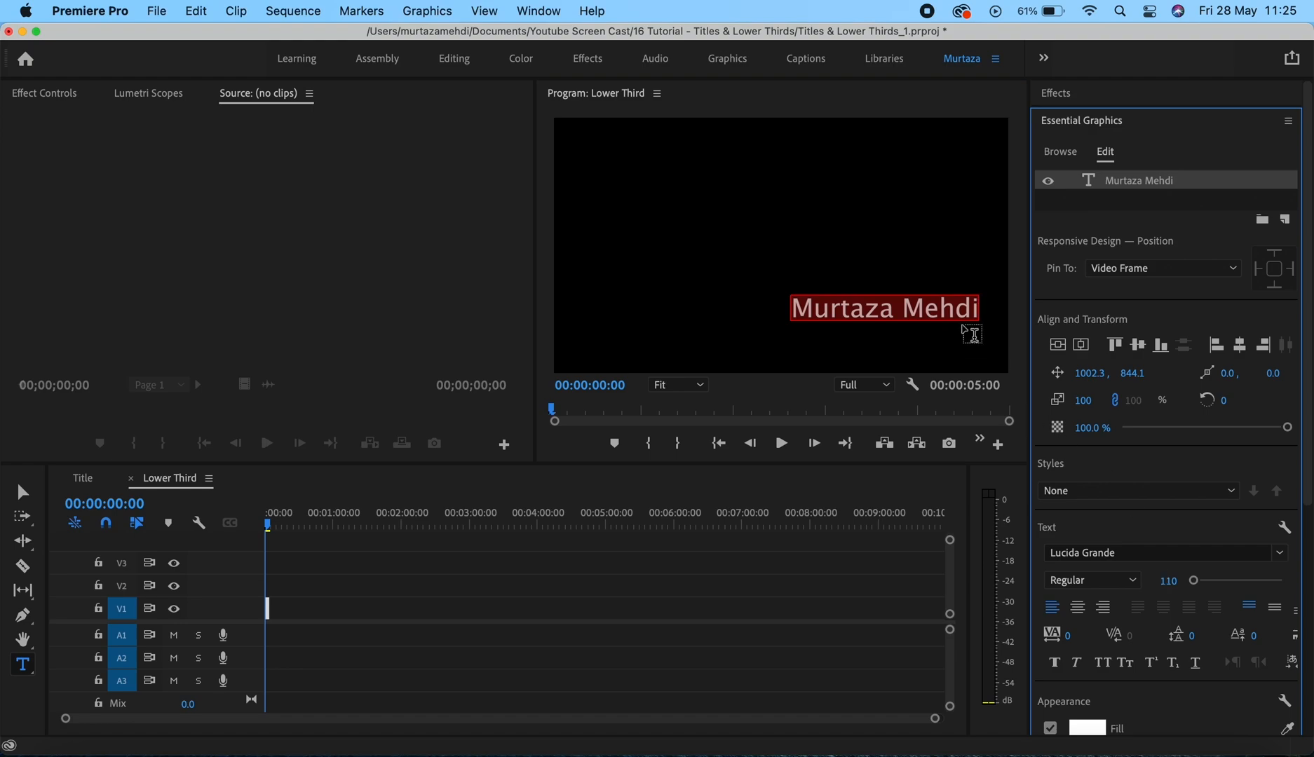
pyautogui.press('v')
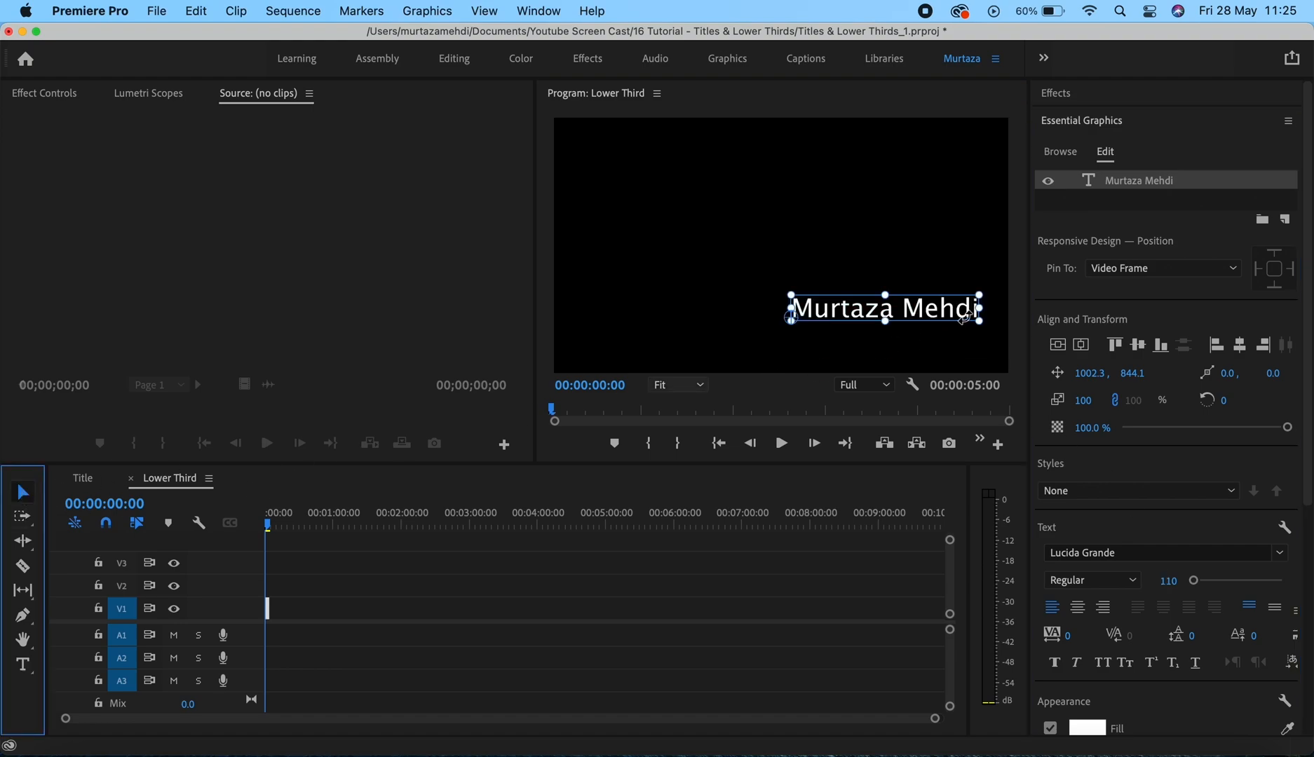
pyautogui.moveTo(948, 311); pyautogui.dragTo(949, 333)
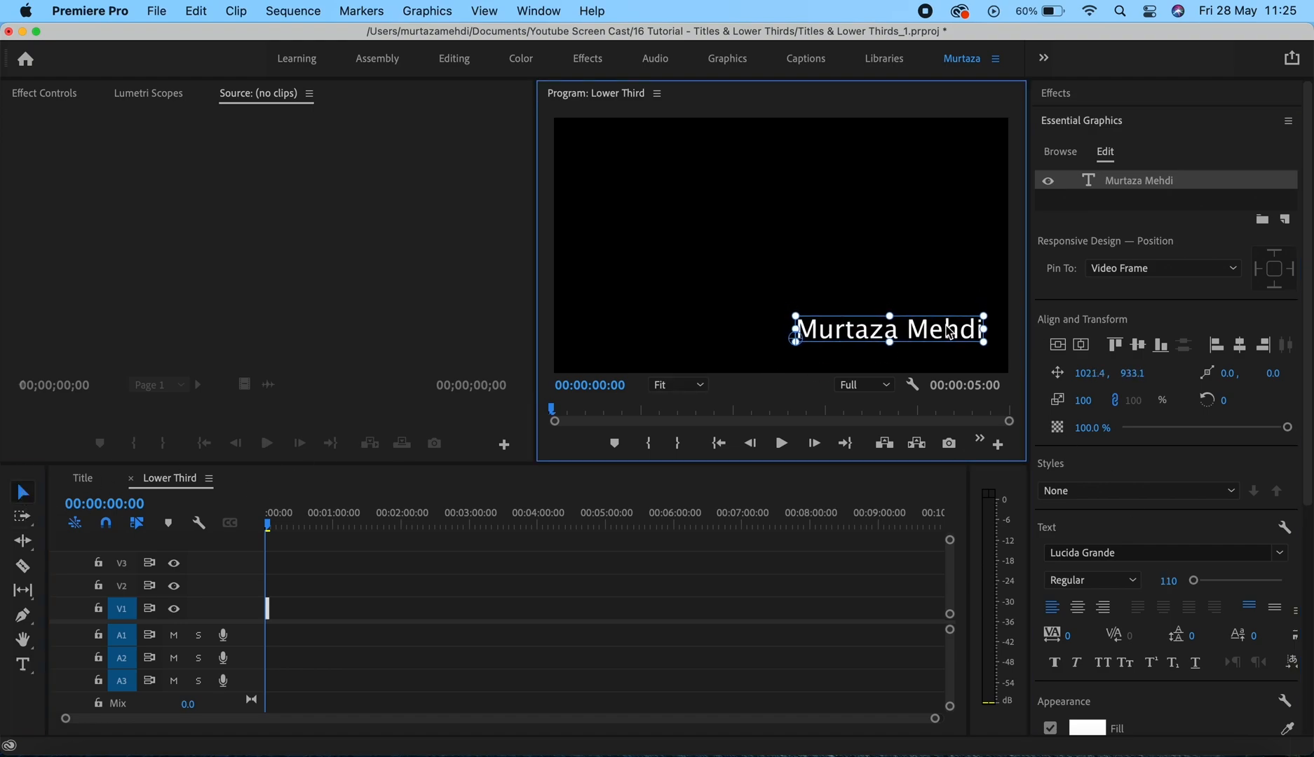
# Give the caption a 5A5353 dark grey background at 75% opacity with size 20.3
pyautogui.scroll(-5, 1130, 410)
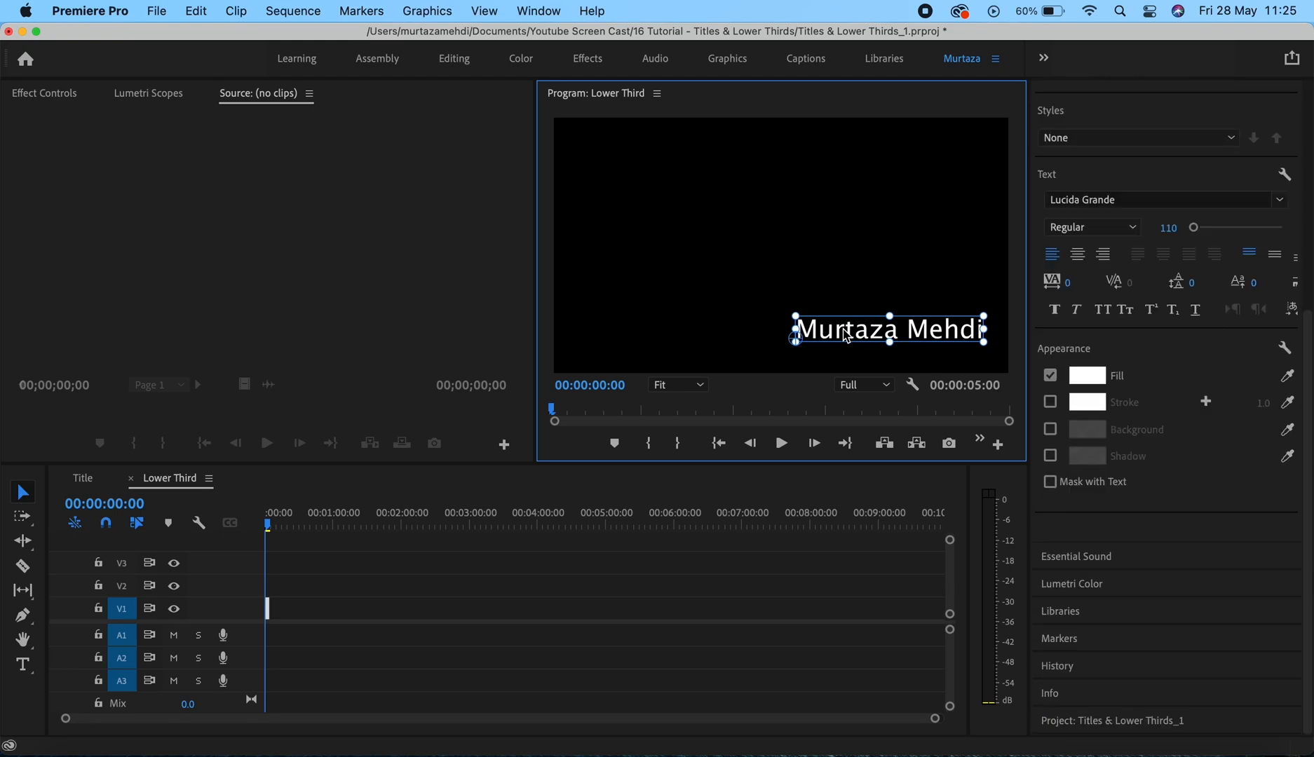
pyautogui.press('t')
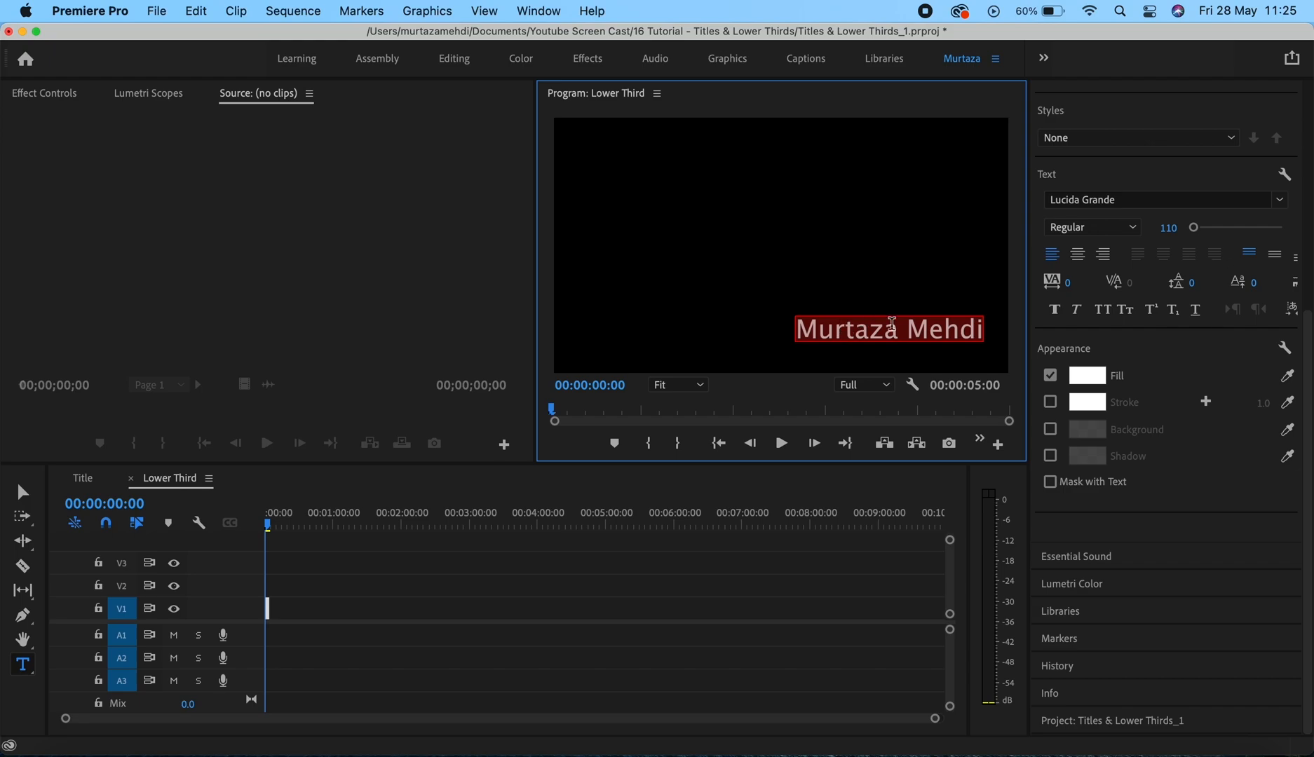
pyautogui.click(1050, 429)
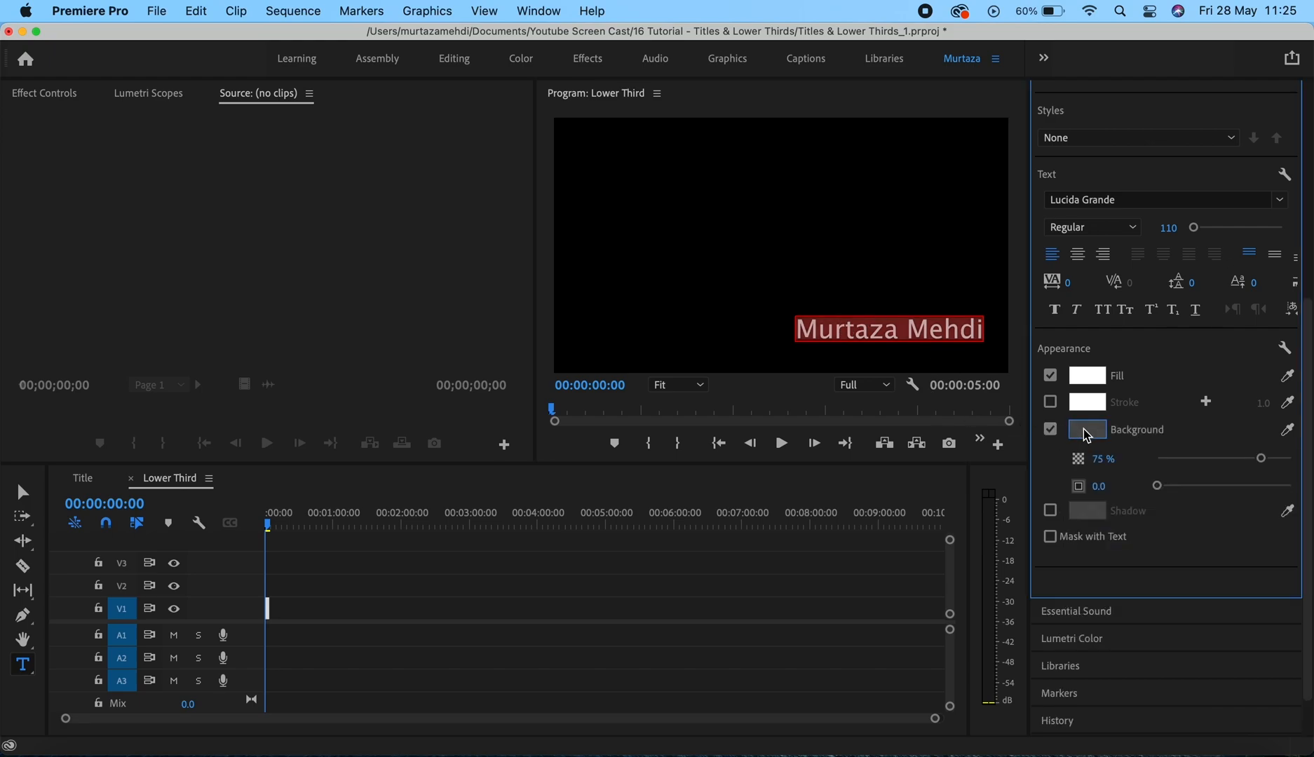
pyautogui.click(1087, 431)
pyautogui.moveTo(444, 345); pyautogui.dragTo(453, 369)
pyautogui.click(842, 276)
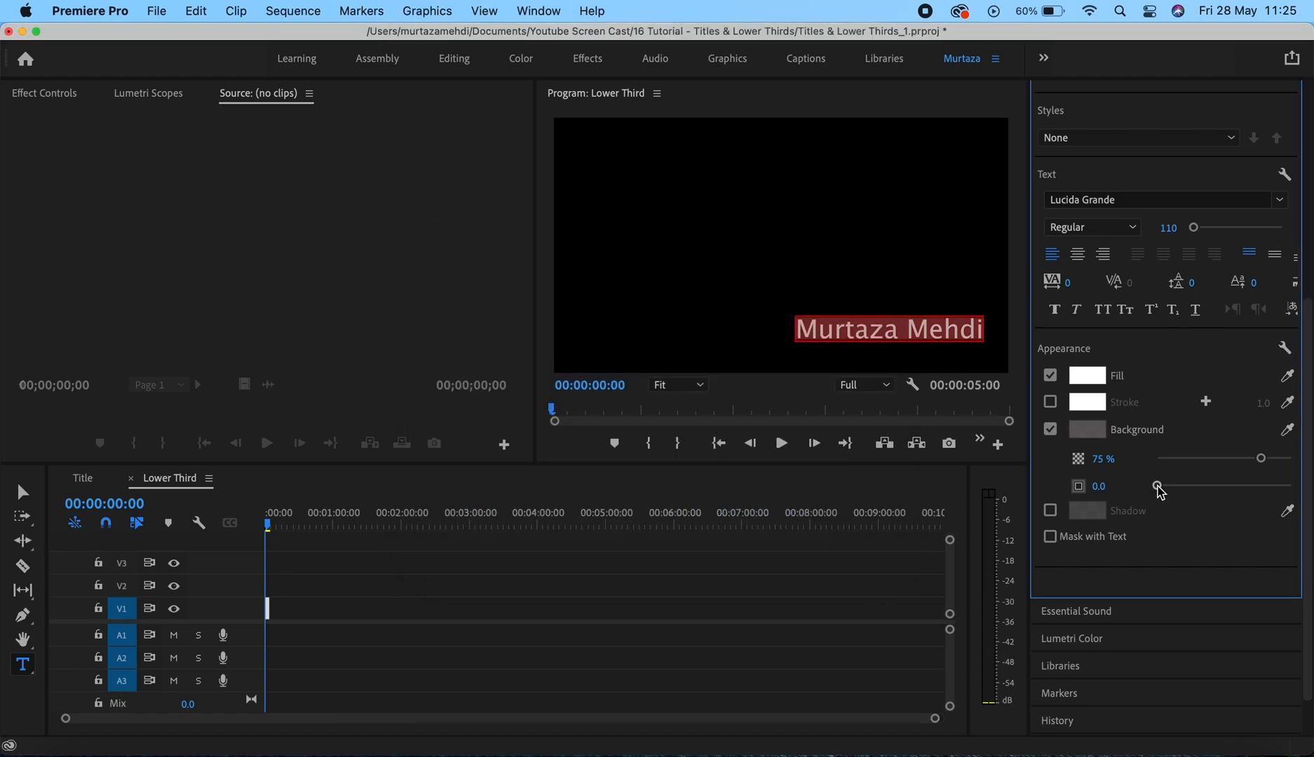
pyautogui.moveTo(1156, 489); pyautogui.dragTo(1183, 491)
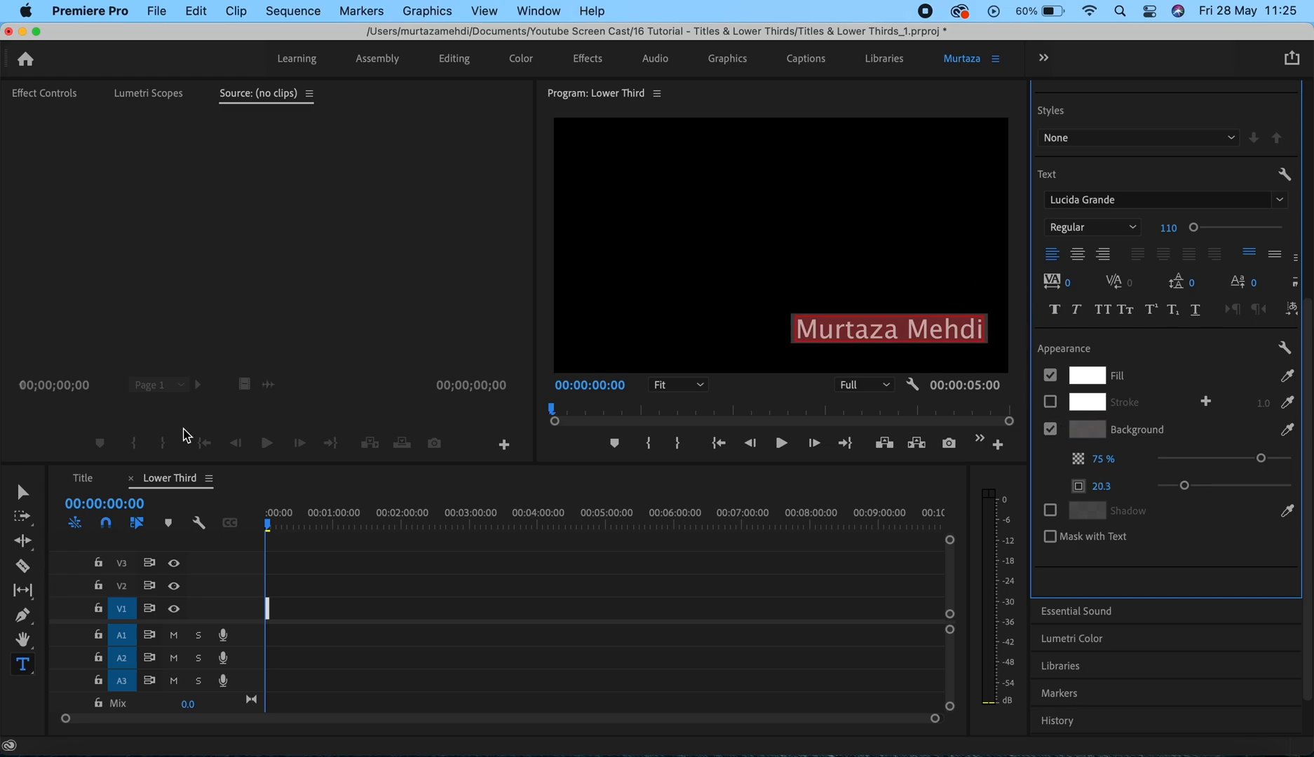
pyautogui.click(24, 497)
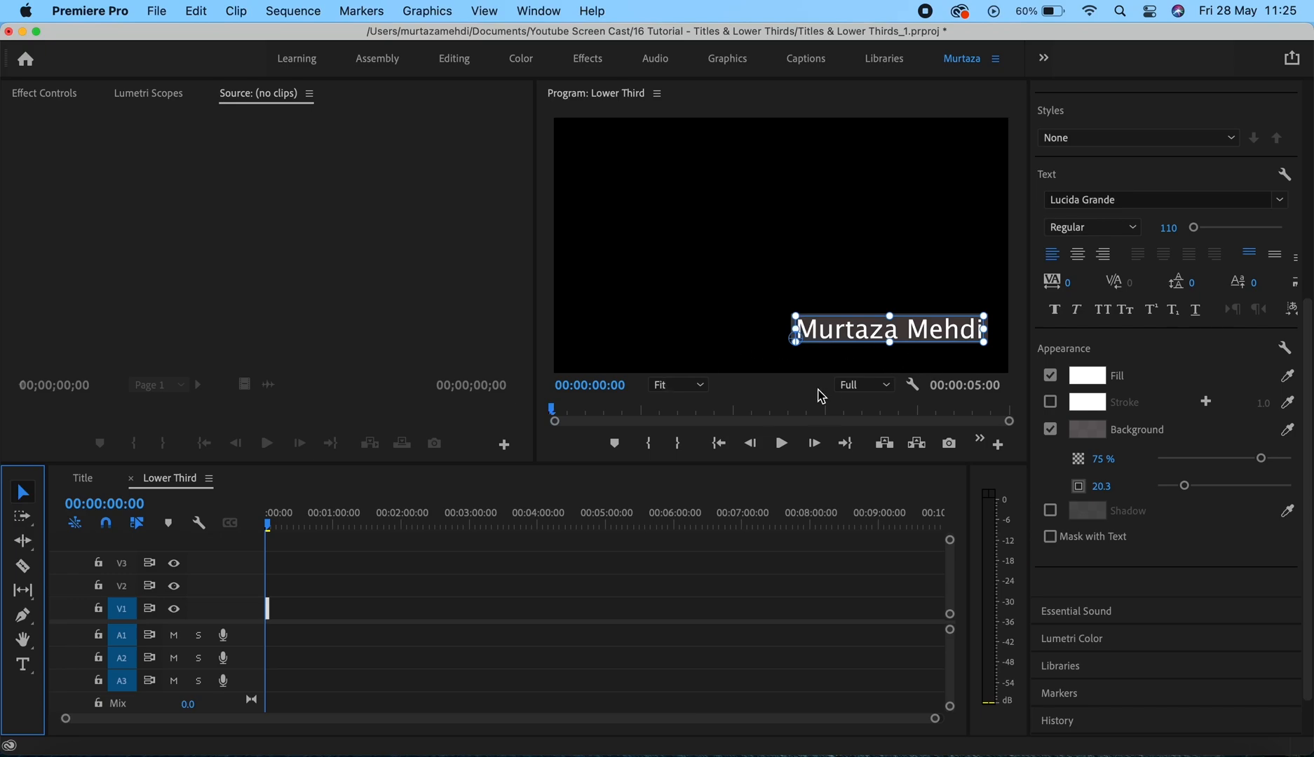
pyautogui.click(782, 384)
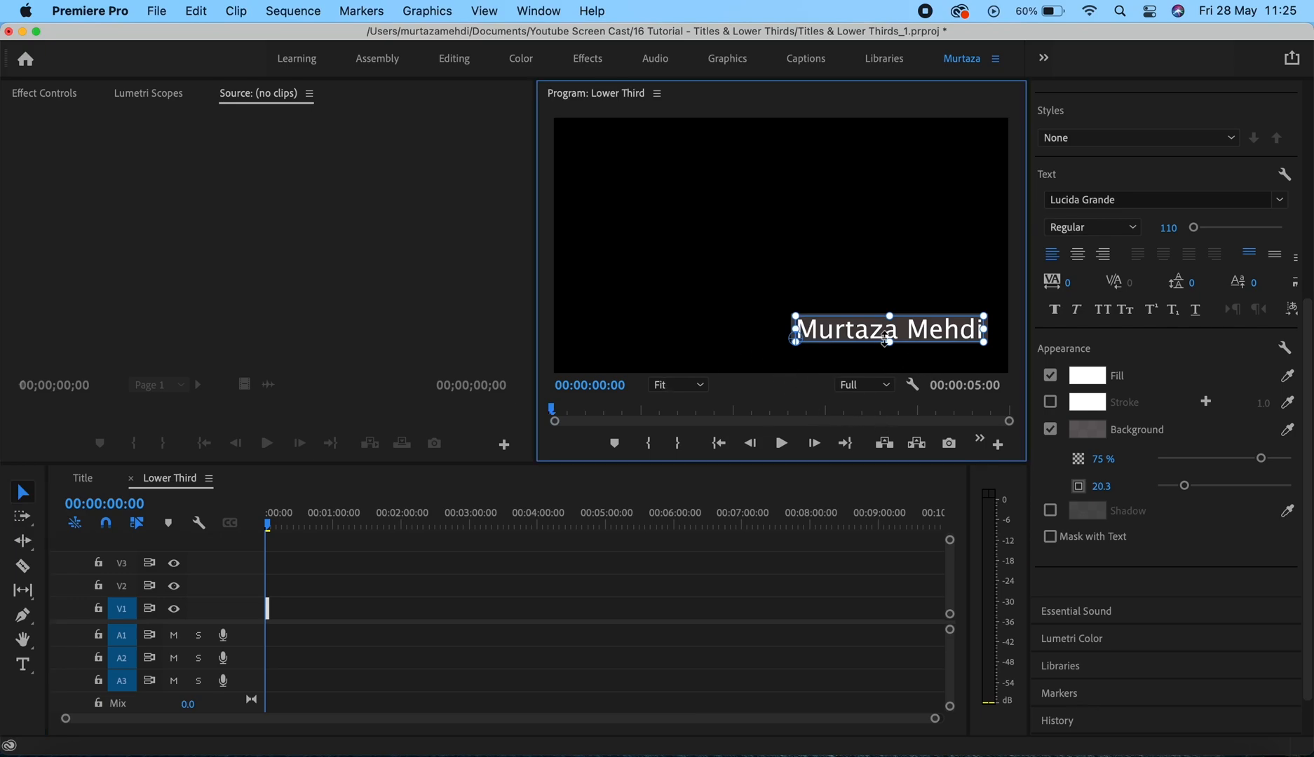
pyautogui.click(873, 295)
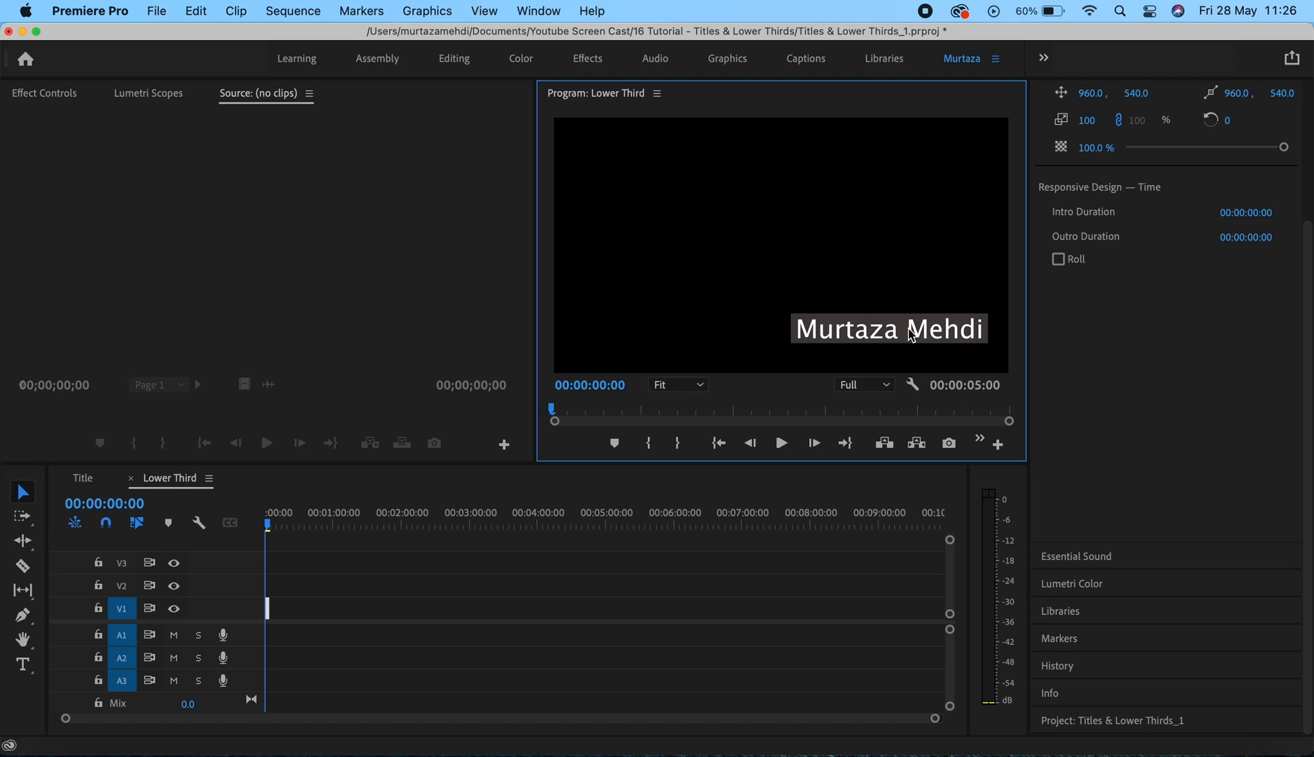
# Zoom the timeline to fit the caption clip and list the Dissolve video transitions
pyautogui.click(284, 605)
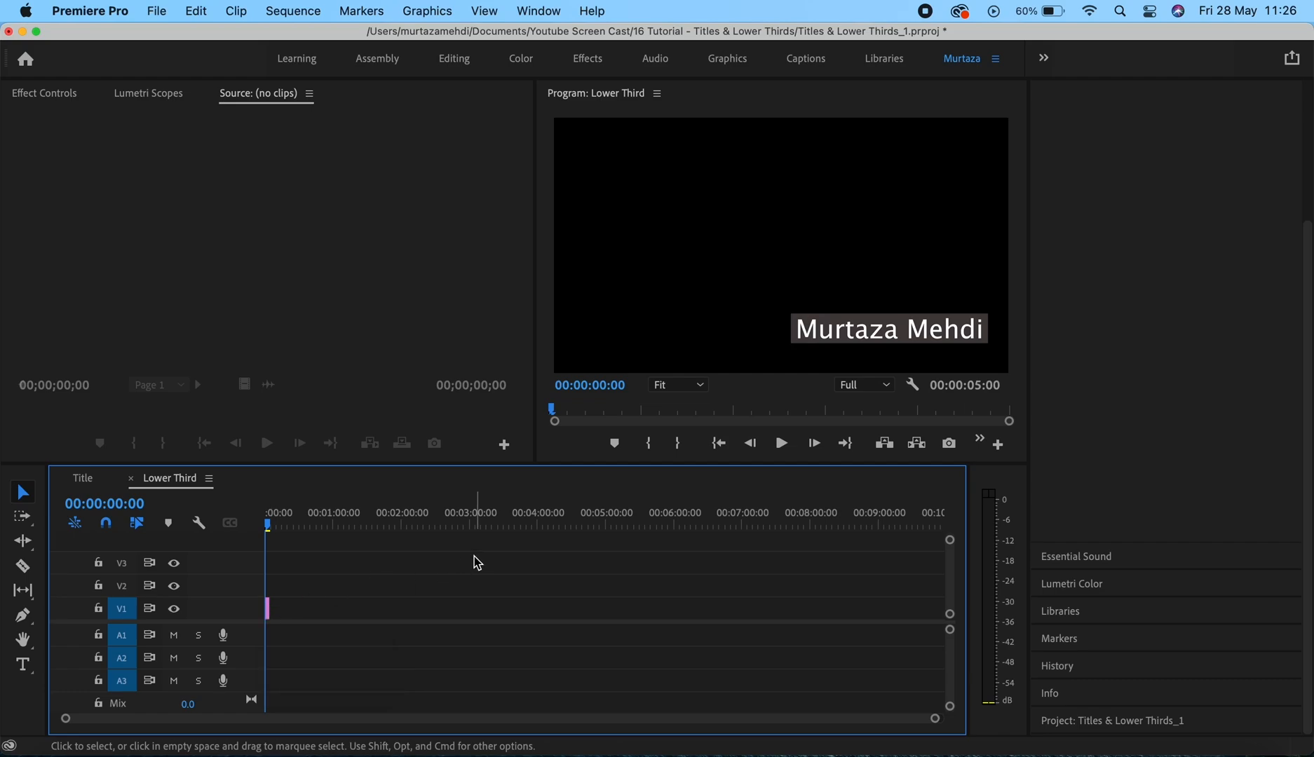
pyautogui.moveTo(1308, 412); pyautogui.dragTo(1310, 200)
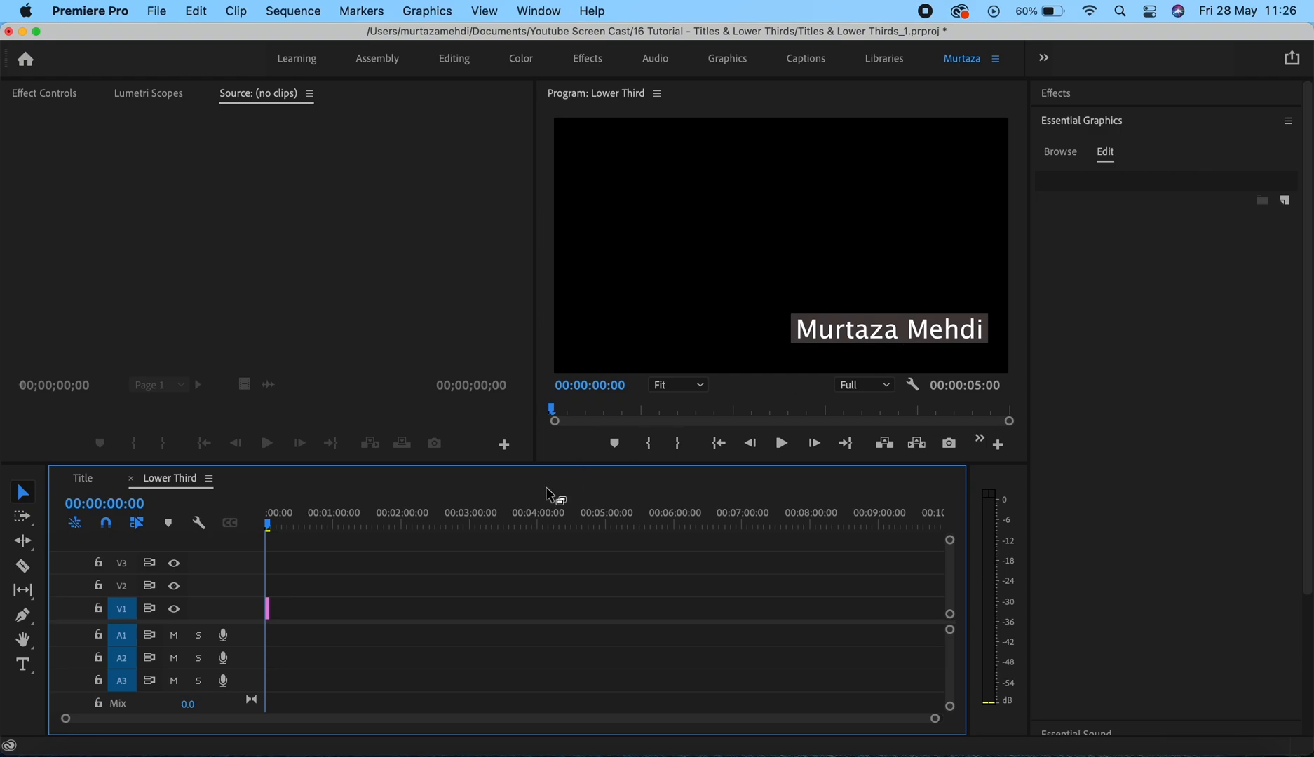
pyautogui.press('=')
pyautogui.press('=')
pyautogui.press('=')
pyautogui.press('=')
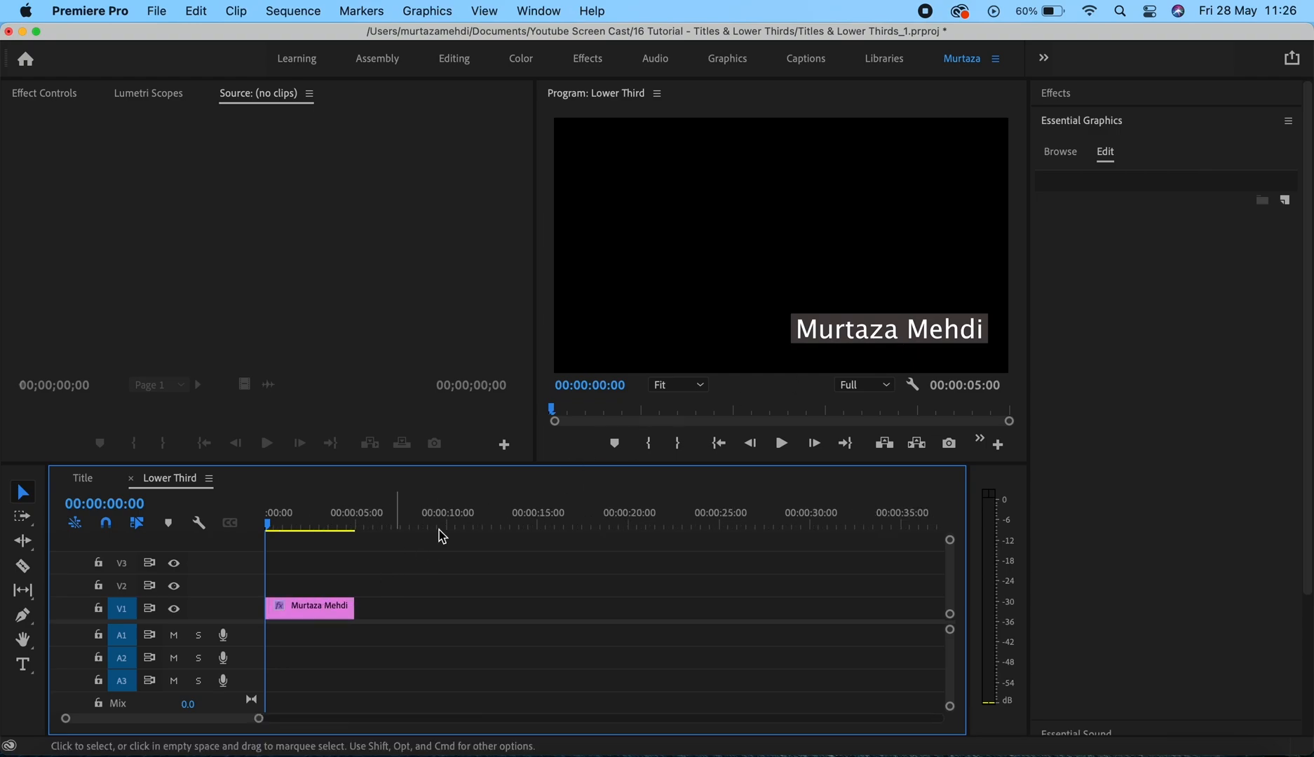
pyautogui.click(1065, 99)
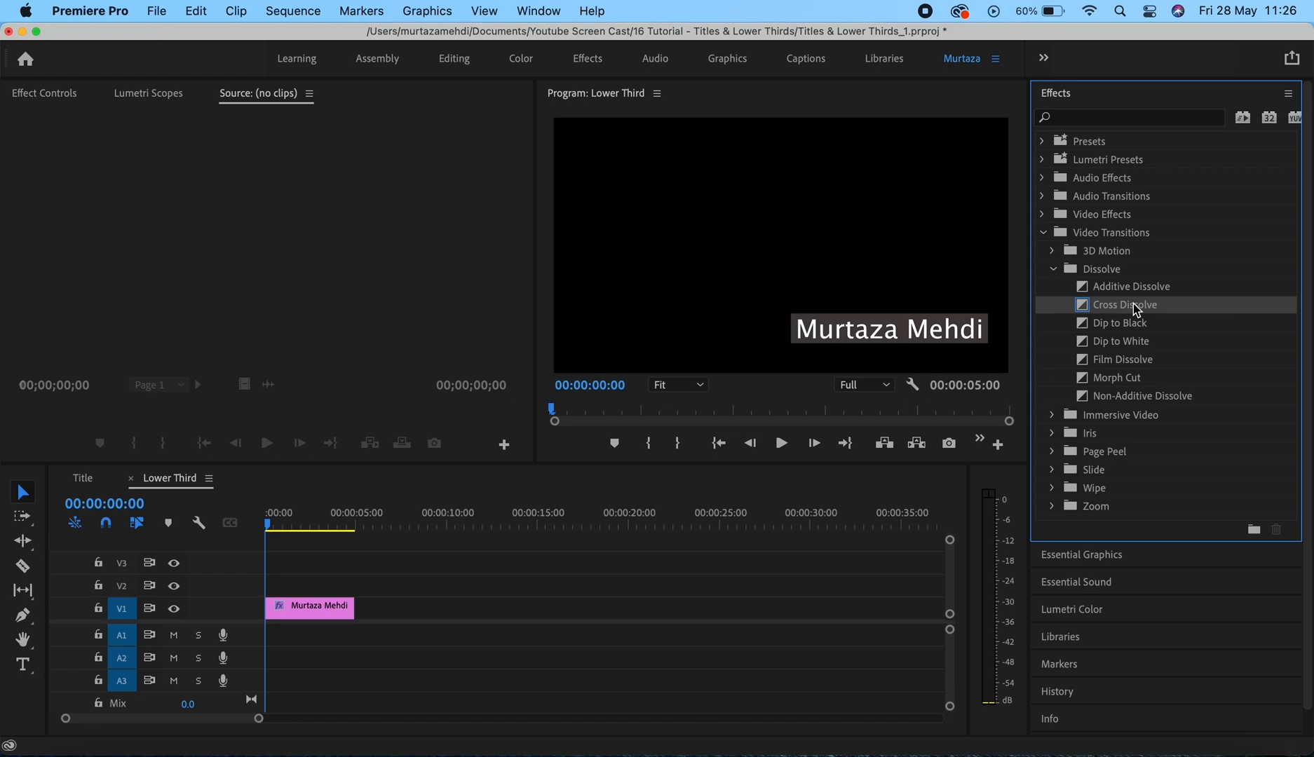
# Apply Cross Dissolve to both ends of the caption clip and play it back
pyautogui.moveTo(1130, 305); pyautogui.dragTo(279, 607)
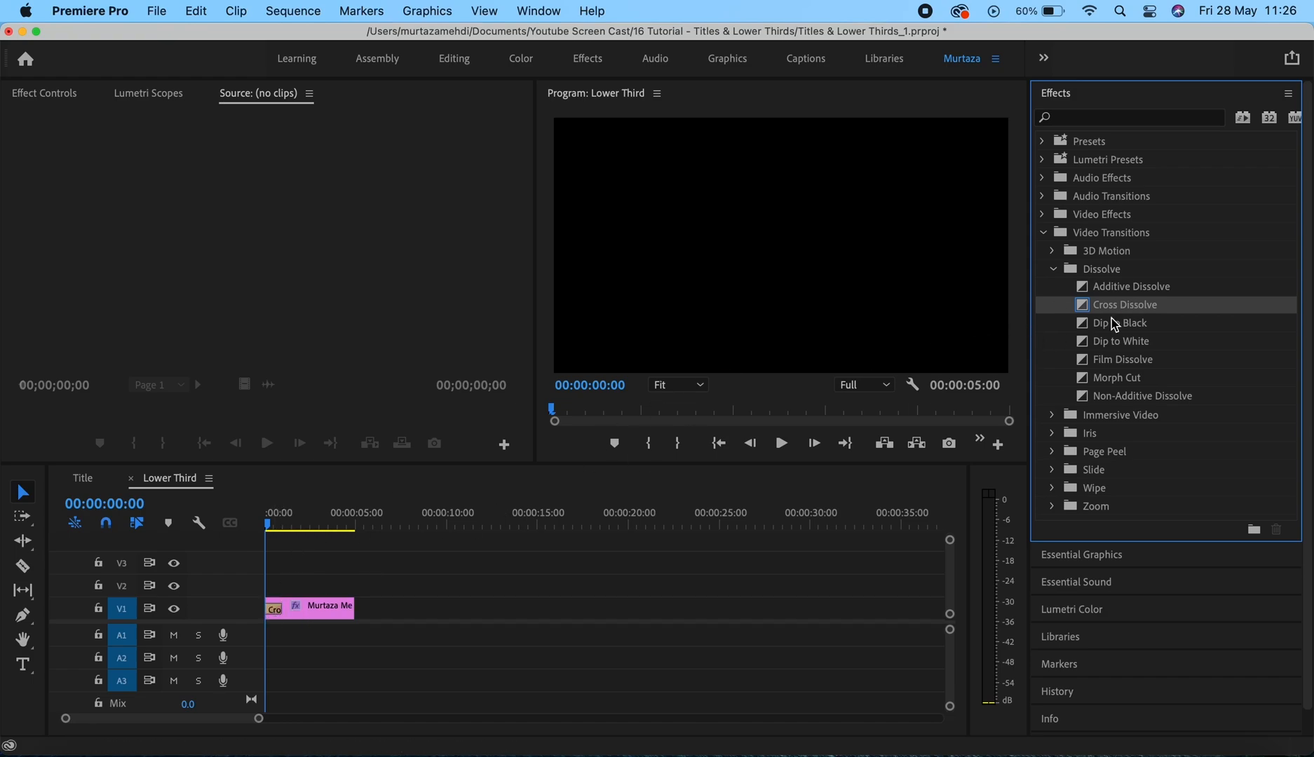
pyautogui.moveTo(1137, 308); pyautogui.dragTo(350, 616)
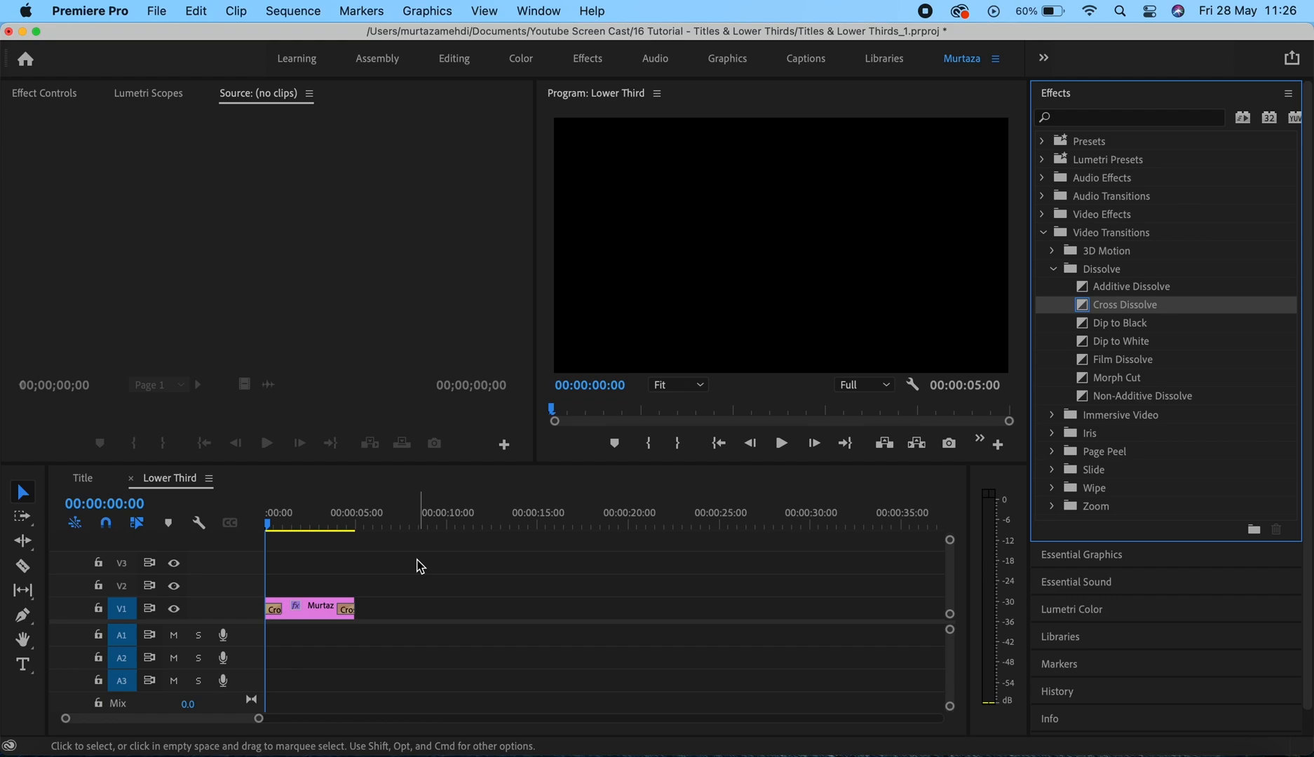
pyautogui.press('space')
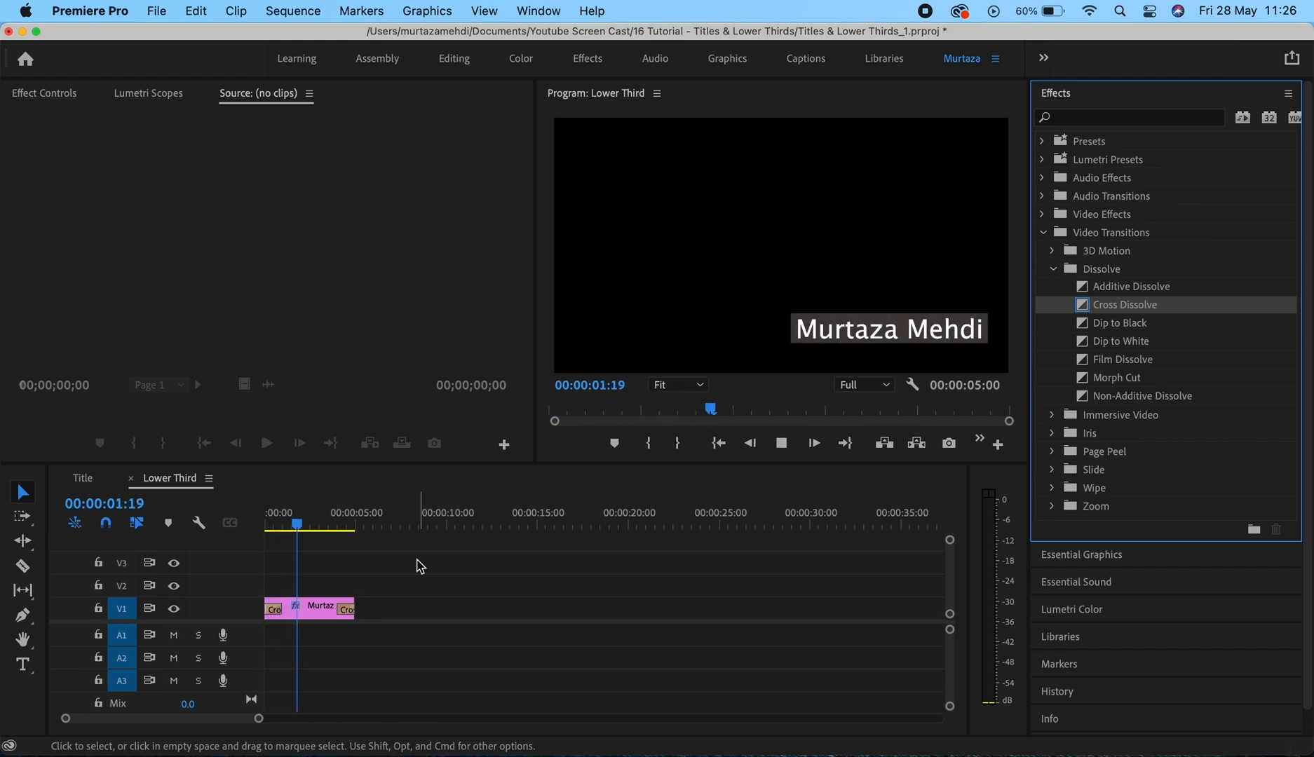